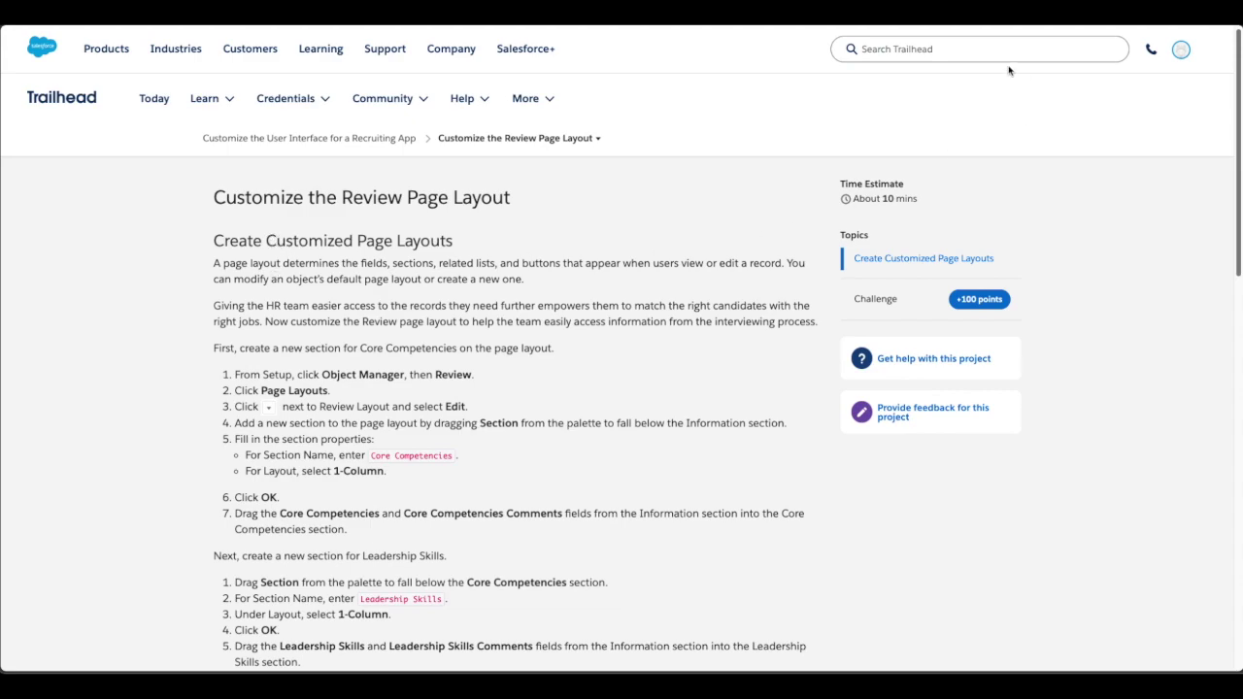
# Show the Salesforce Recruiting home page beside the Trailhead instructions in split view, with the instructions pane narrower
pyautogui.click(1135, 13)
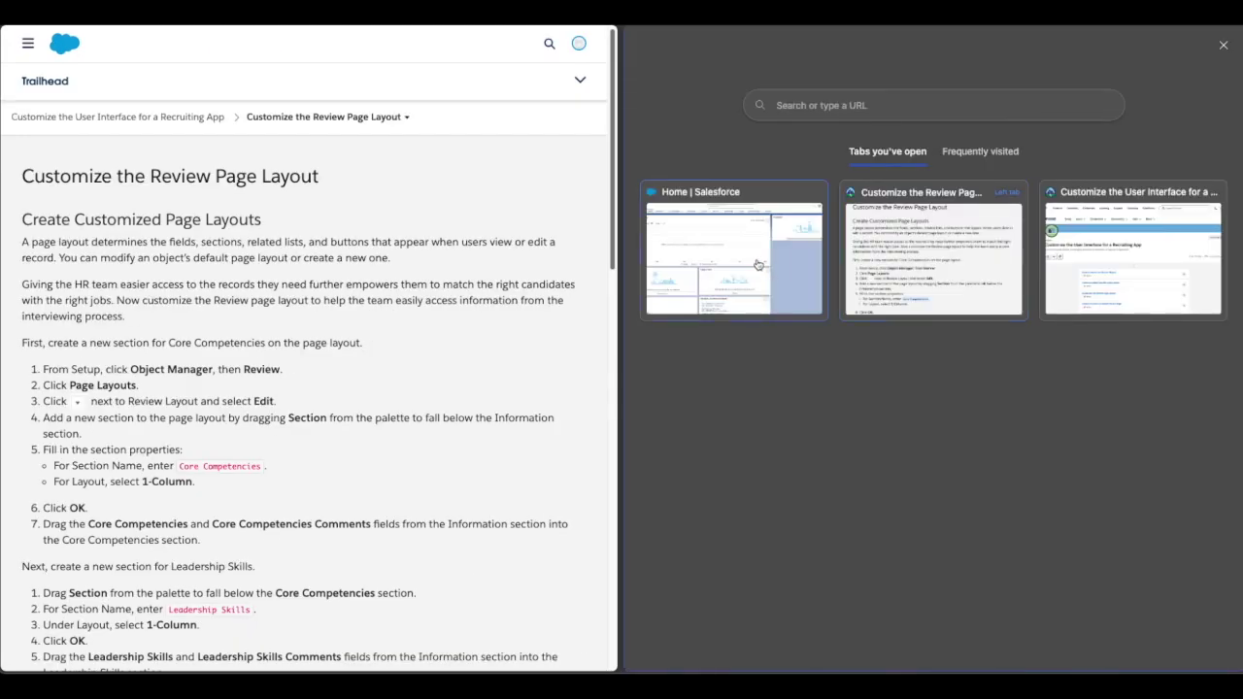
pyautogui.click(758, 264)
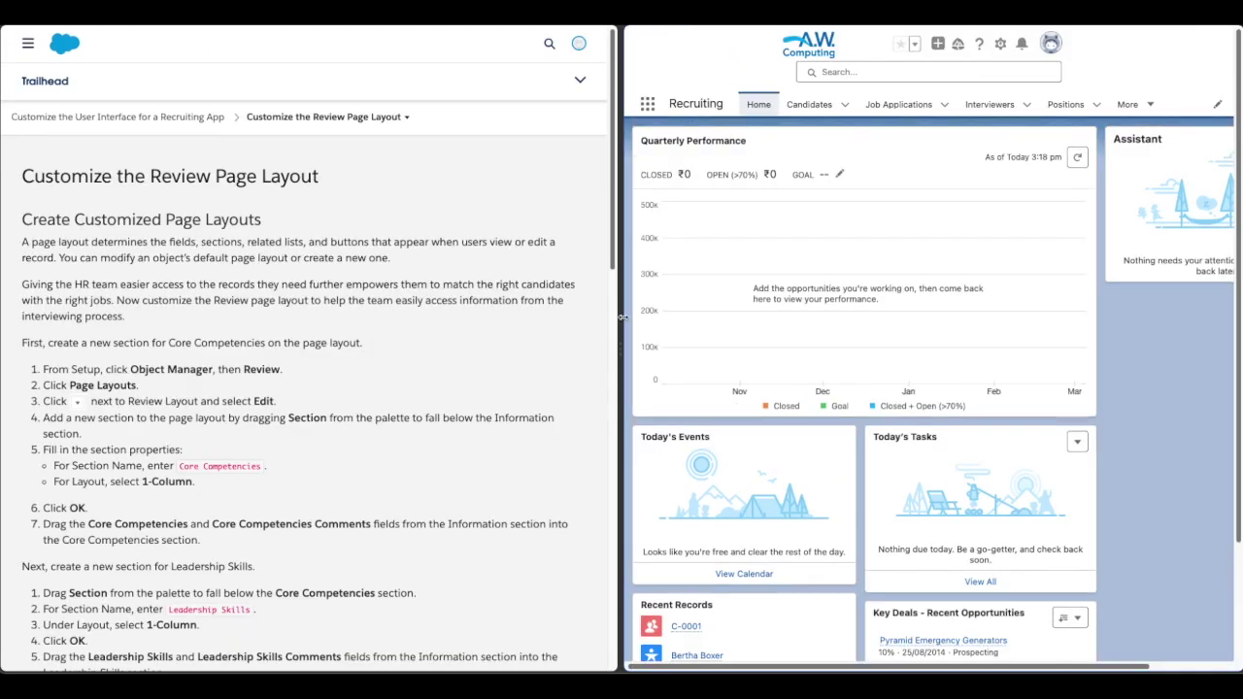
pyautogui.moveTo(618, 322); pyautogui.dragTo(486, 314)
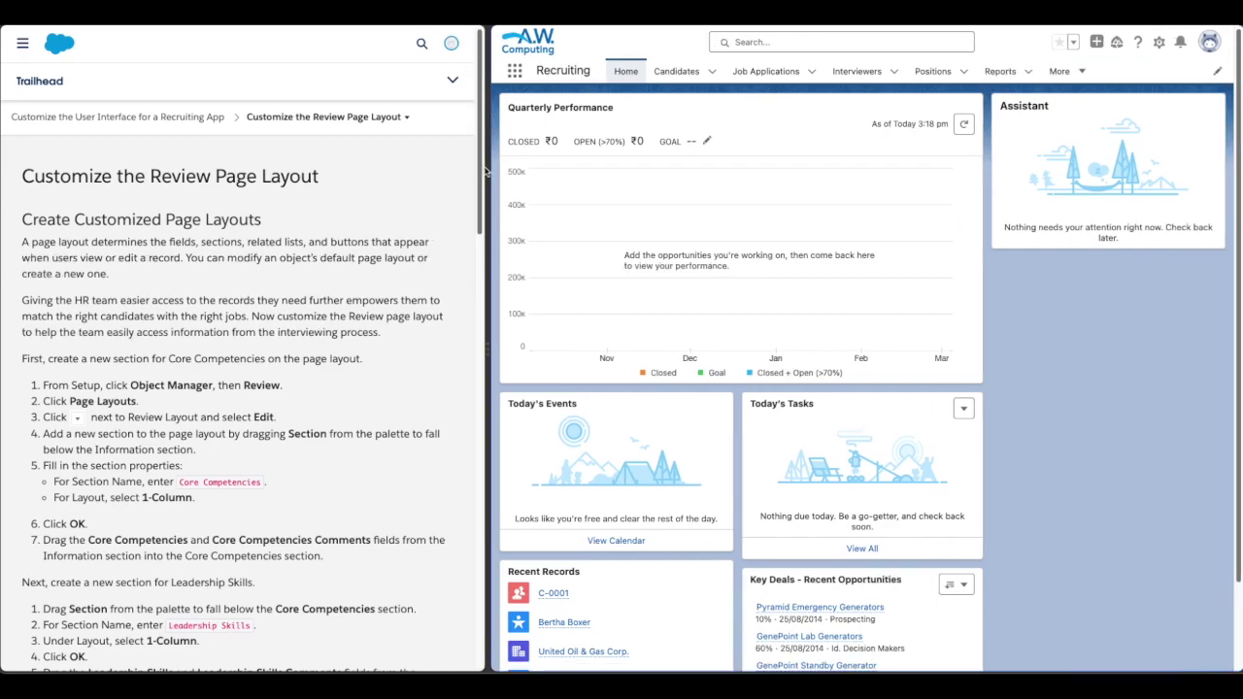
pyautogui.scroll(-2, 480, 228)
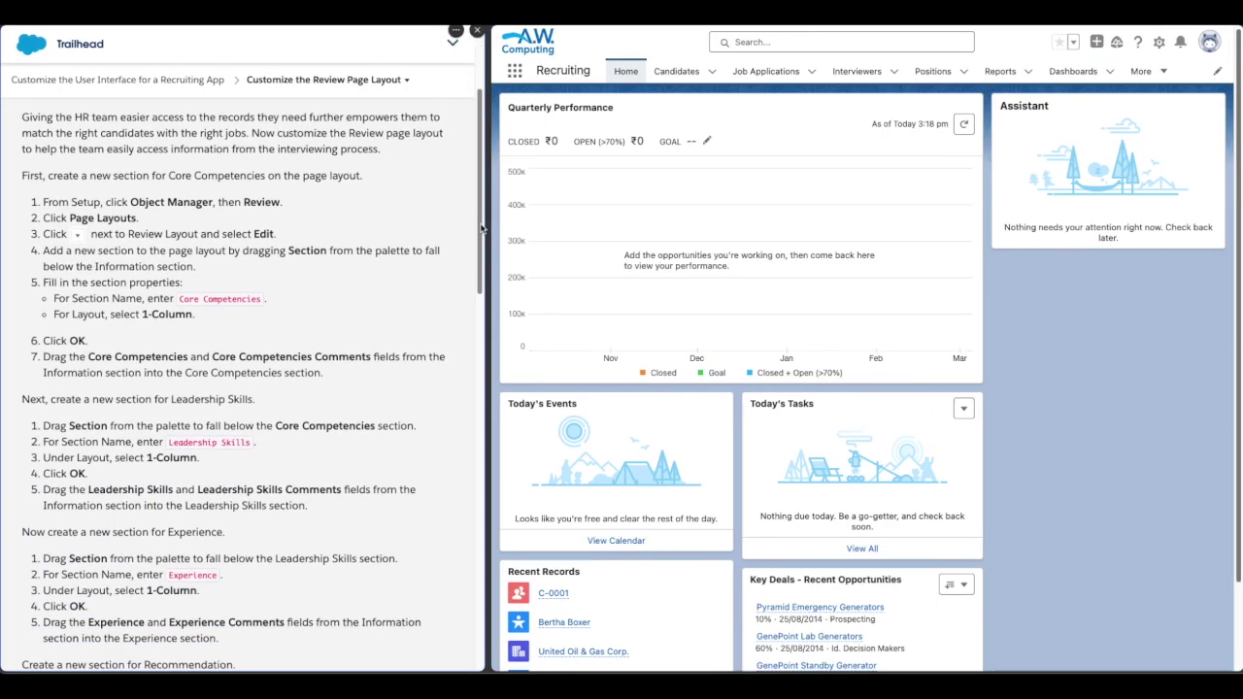
# Go to Object Manager in Setup, search for "rev" and open the Review object
pyautogui.click(1158, 42)
pyautogui.click(1127, 96)
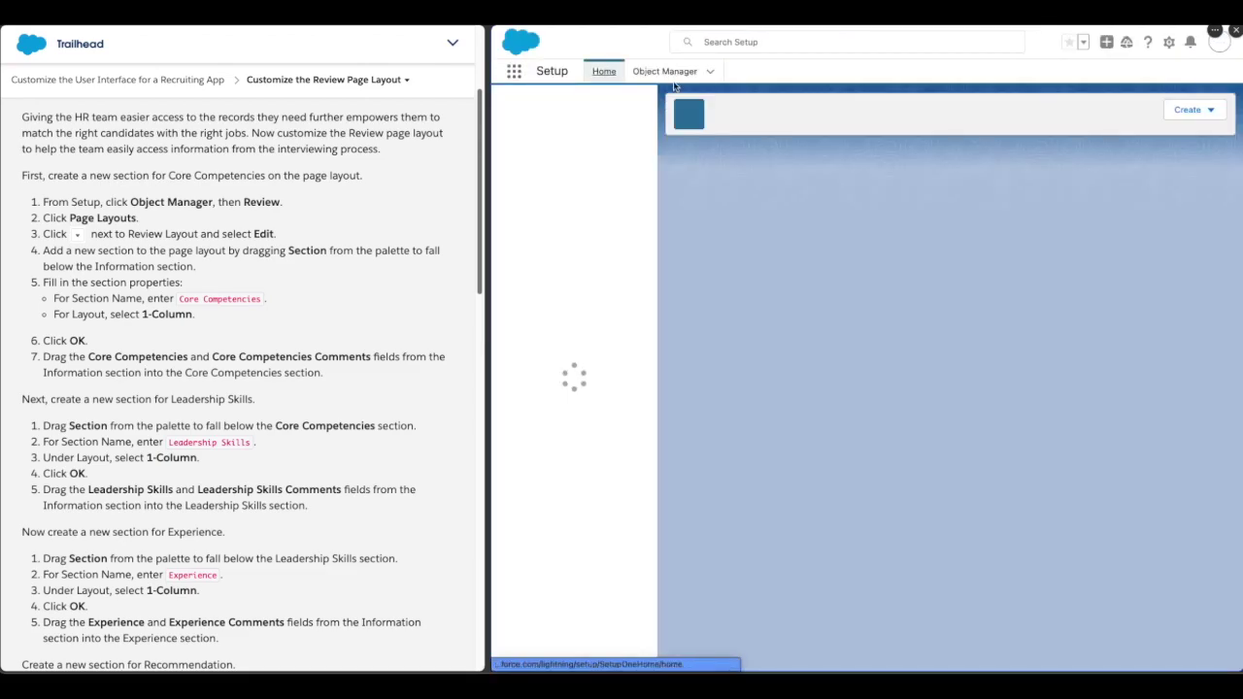
pyautogui.click(674, 76)
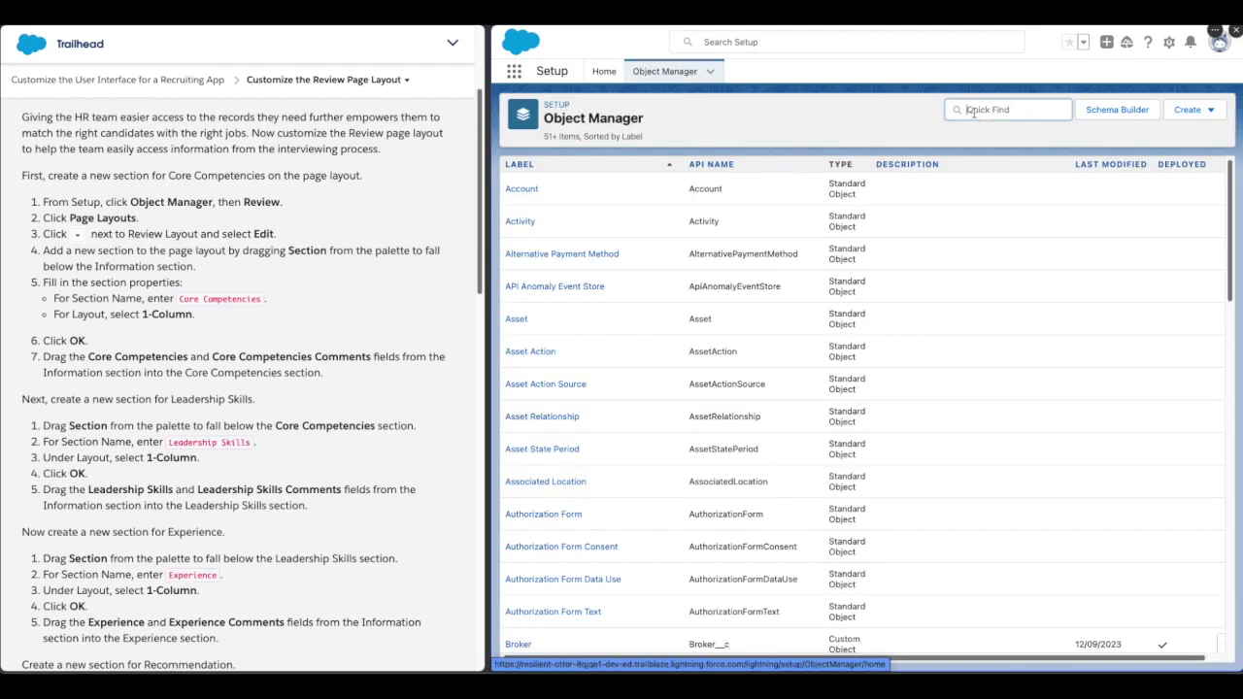
pyautogui.click(974, 112)
pyautogui.write('rev')
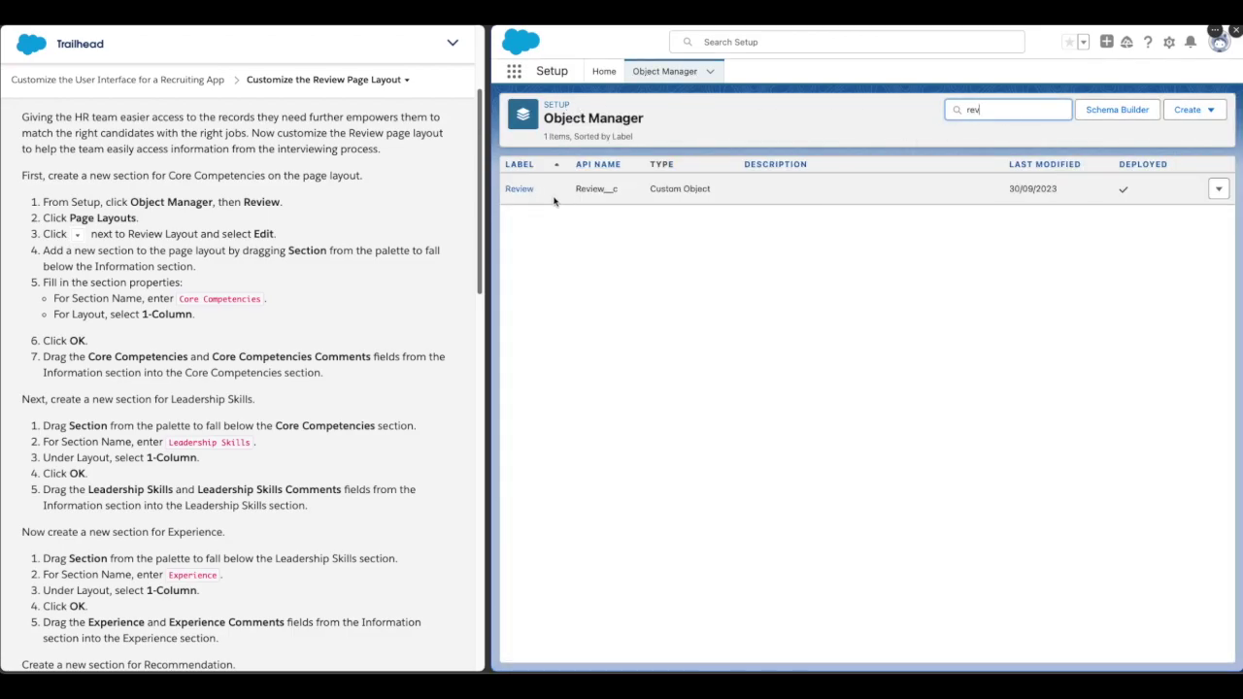
pyautogui.click(1219, 188)
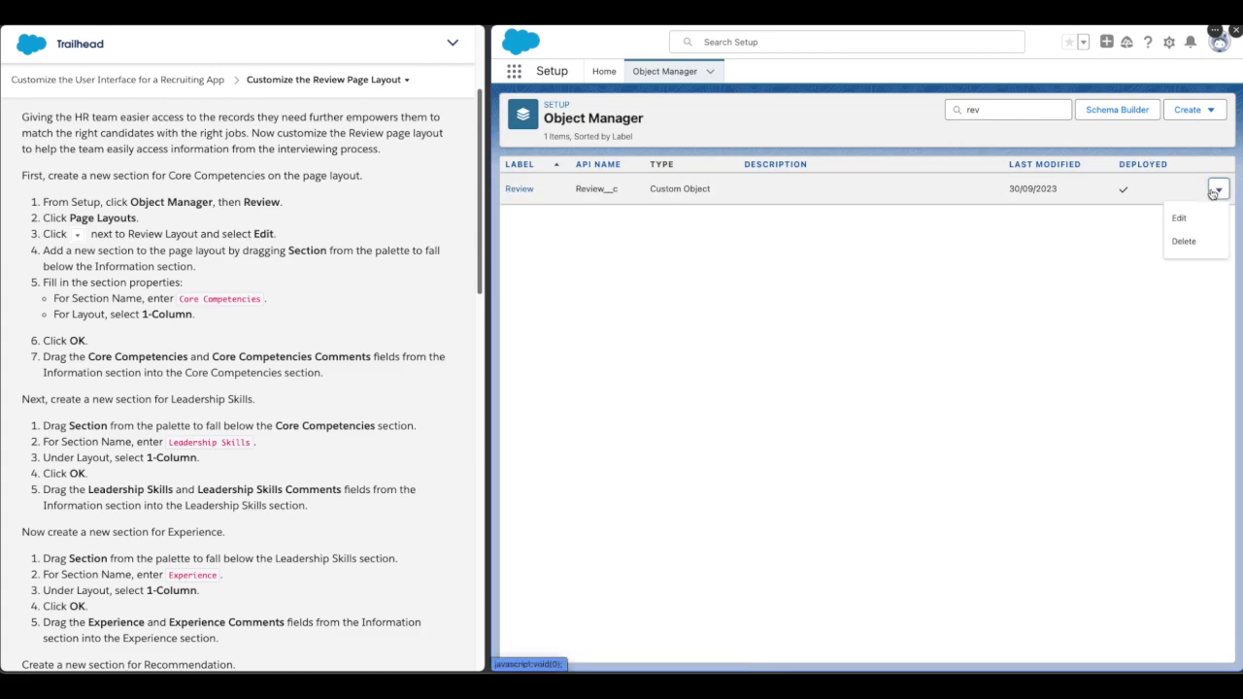
pyautogui.click(880, 194)
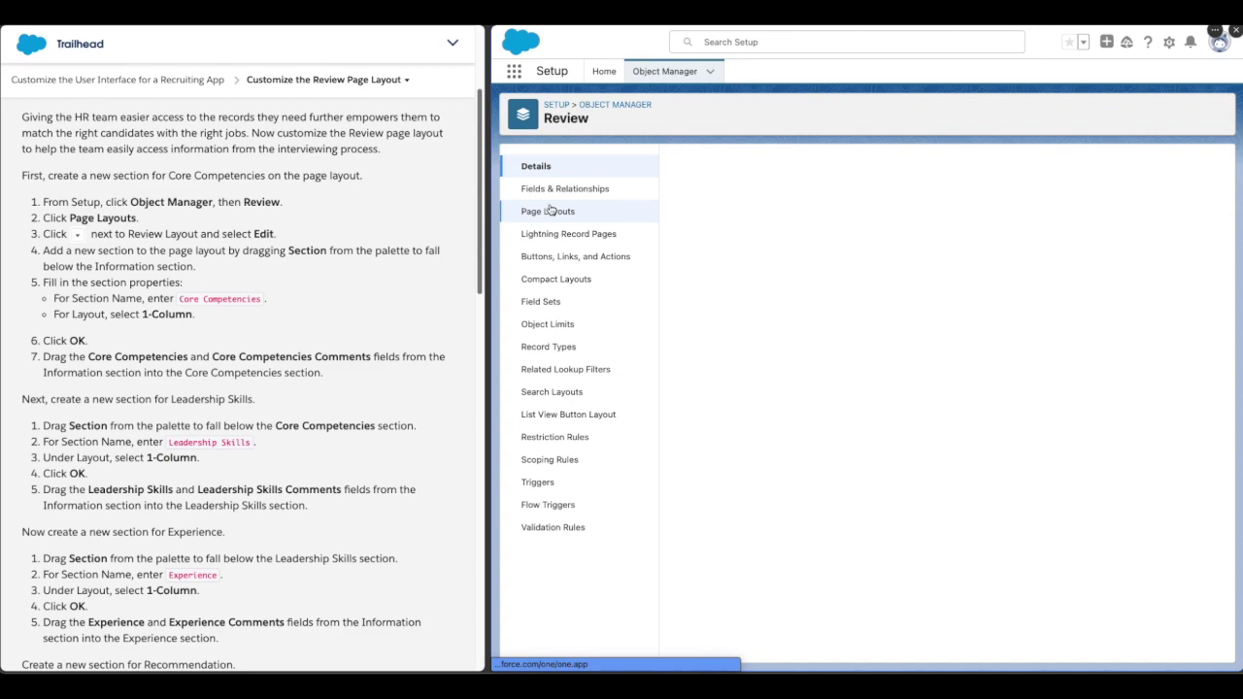
# Open the Review object's Review Layout page layout for editing
pyautogui.click(550, 210)
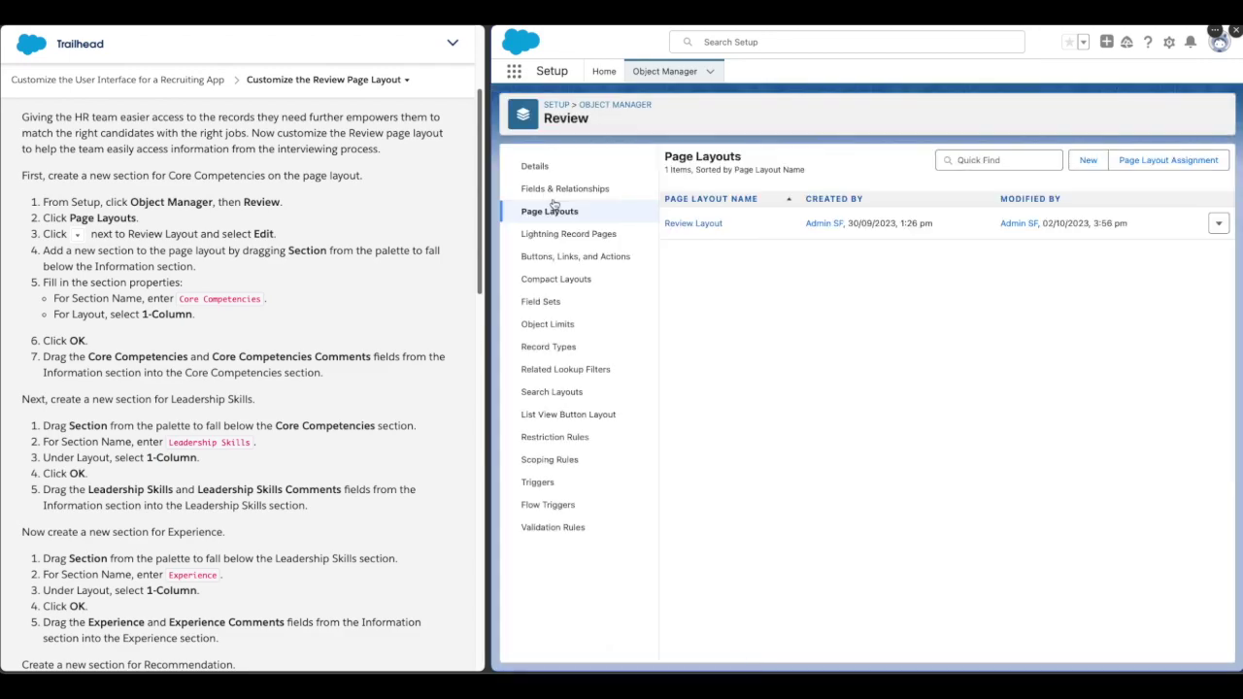
pyautogui.click(1219, 224)
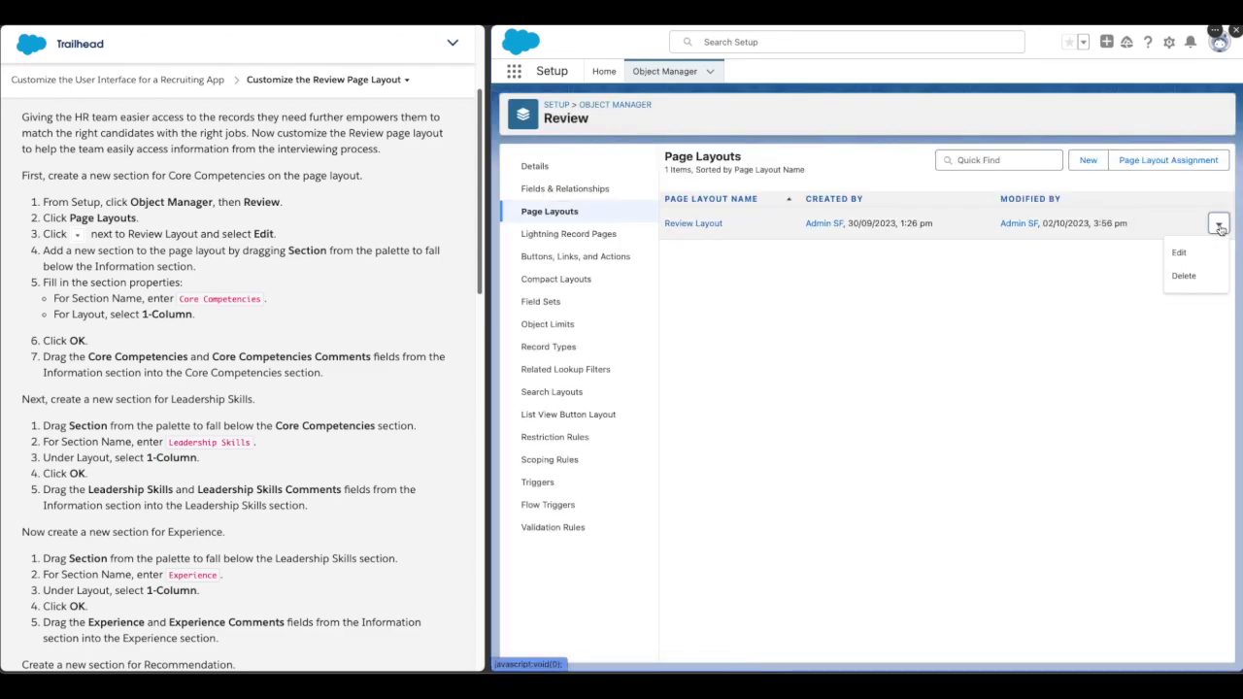
pyautogui.click(1208, 255)
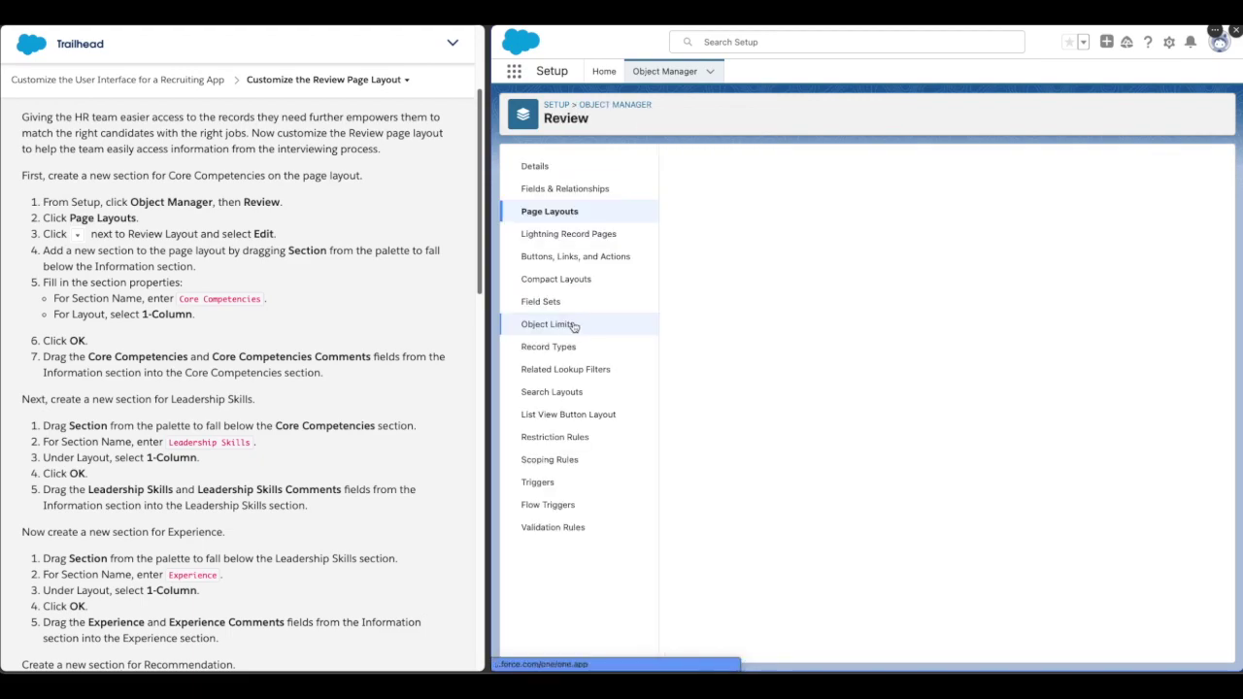
# Add a 1-Column section named Core Competencies between the System Information and Custom Links sections
pyautogui.moveTo(44, 251); pyautogui.dragTo(193, 255)
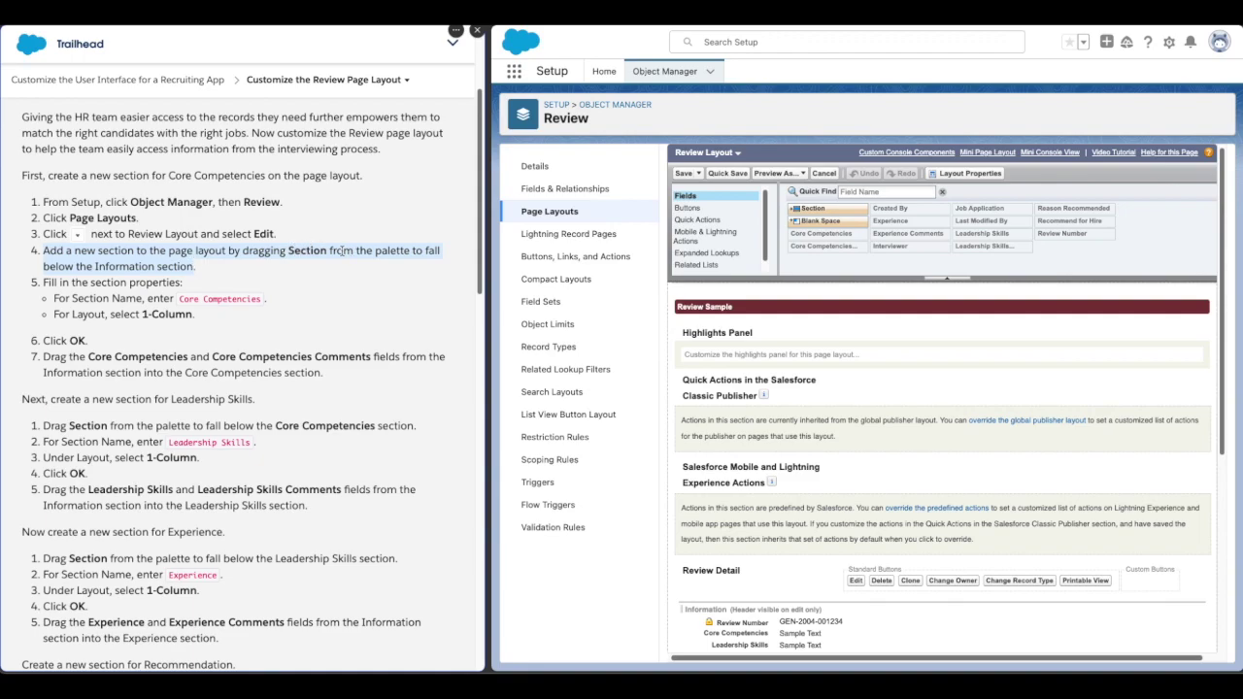
pyautogui.click(195, 271)
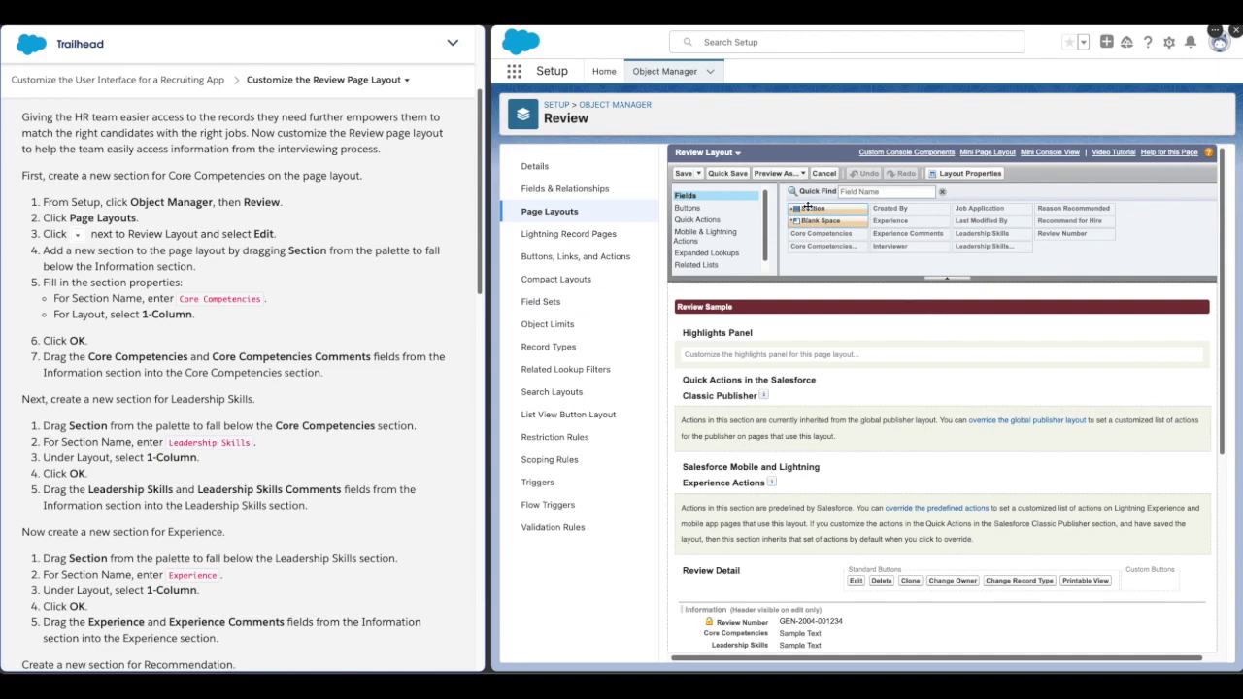
pyautogui.moveTo(806, 208); pyautogui.dragTo(695, 501)
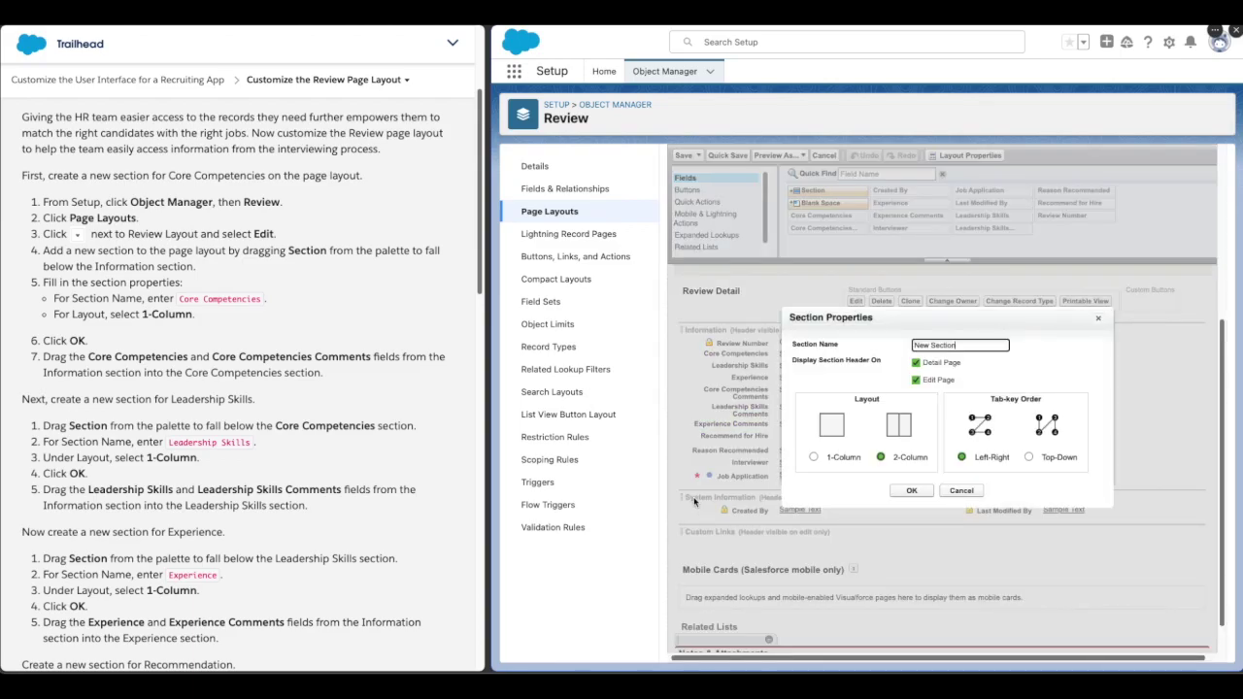
pyautogui.moveTo(181, 301); pyautogui.dragTo(265, 301)
pyautogui.hotkey('ctrl', 'c')
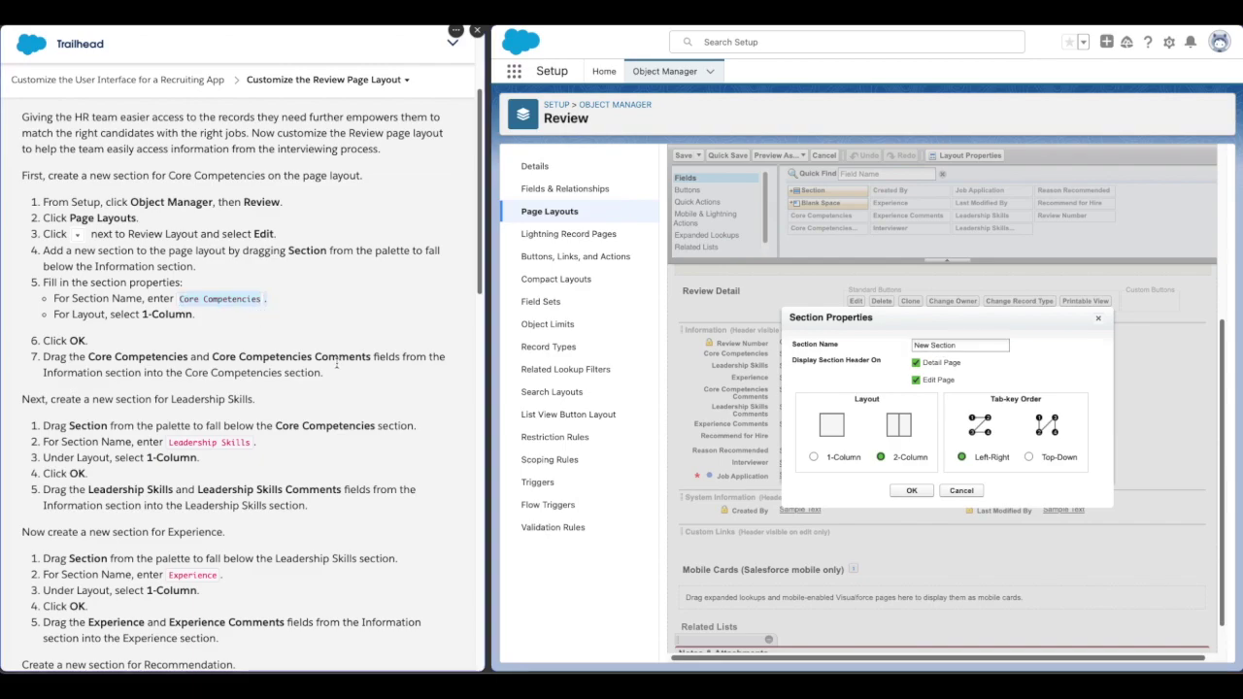
pyautogui.moveTo(960, 342); pyautogui.dragTo(827, 348)
pyautogui.hotkey('ctrl', 'v')
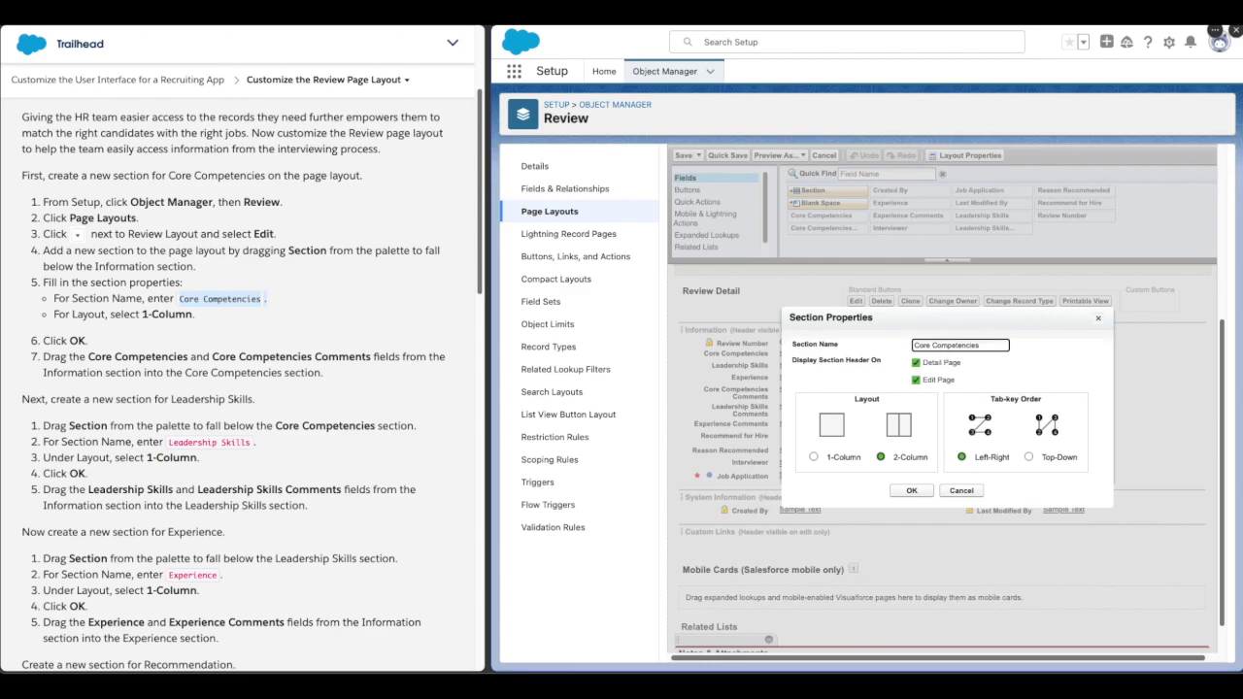
pyautogui.click(813, 457)
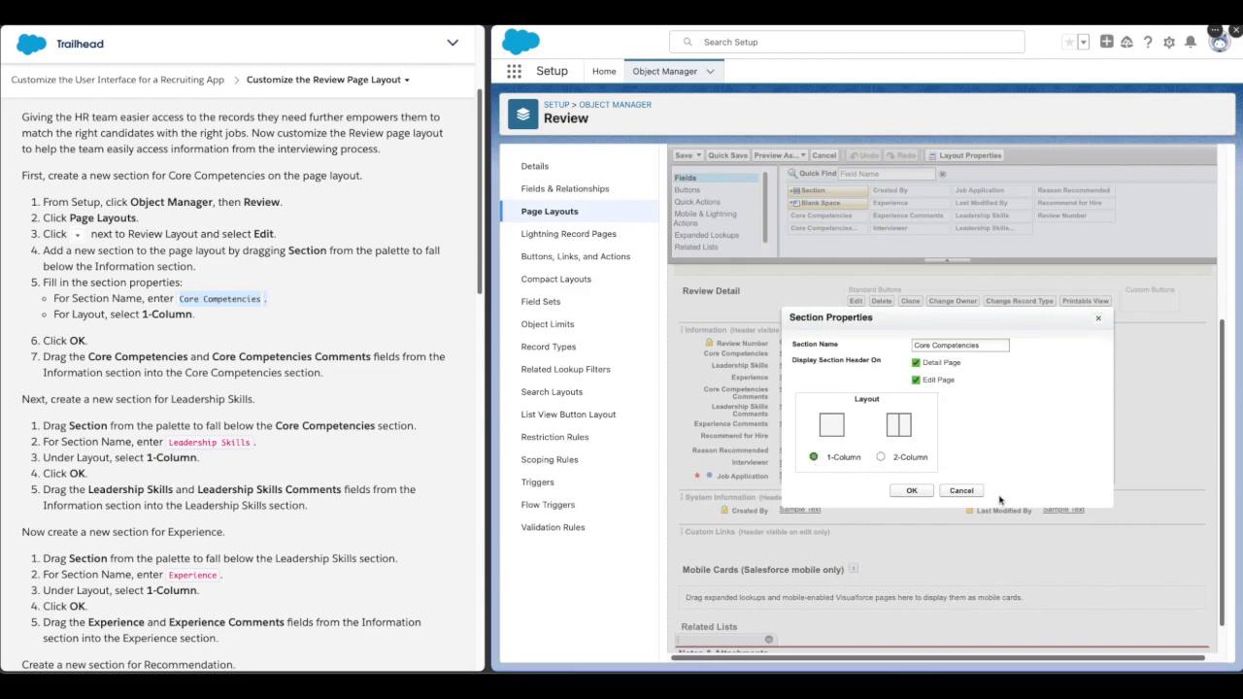
pyautogui.click(908, 490)
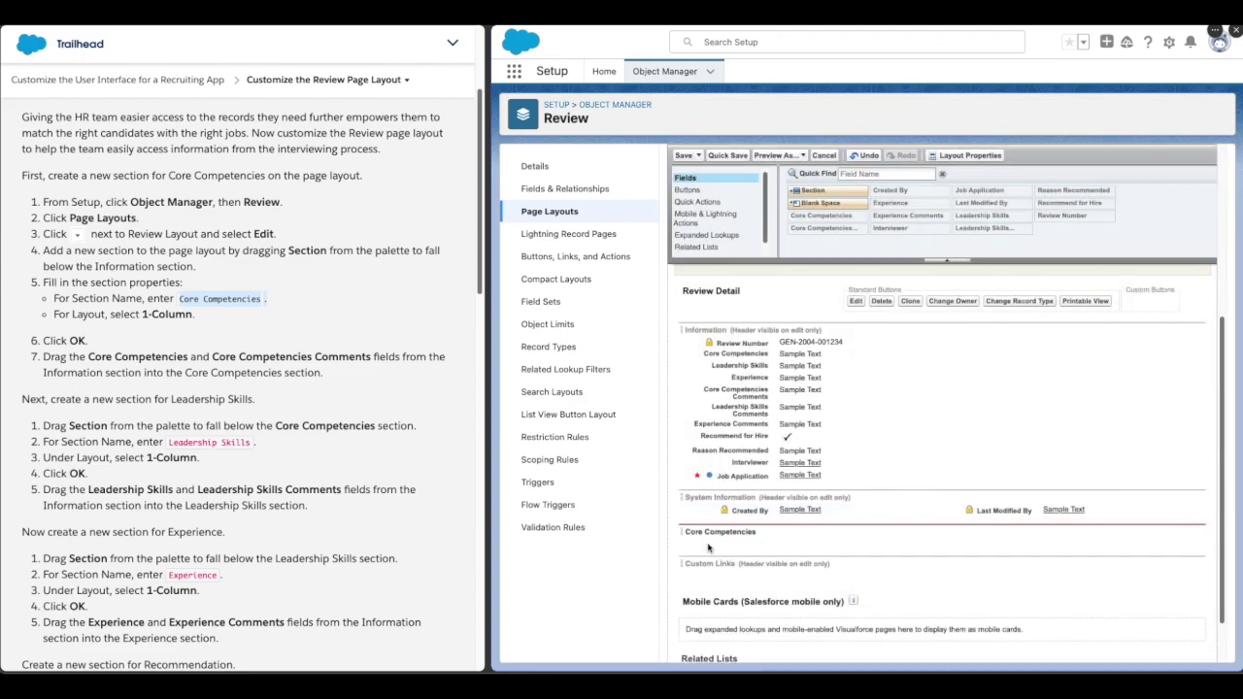
# Move the Core Competencies and Core Competencies Comments fields from Information into the Core Competencies section and save the layout
pyautogui.click(282, 352)
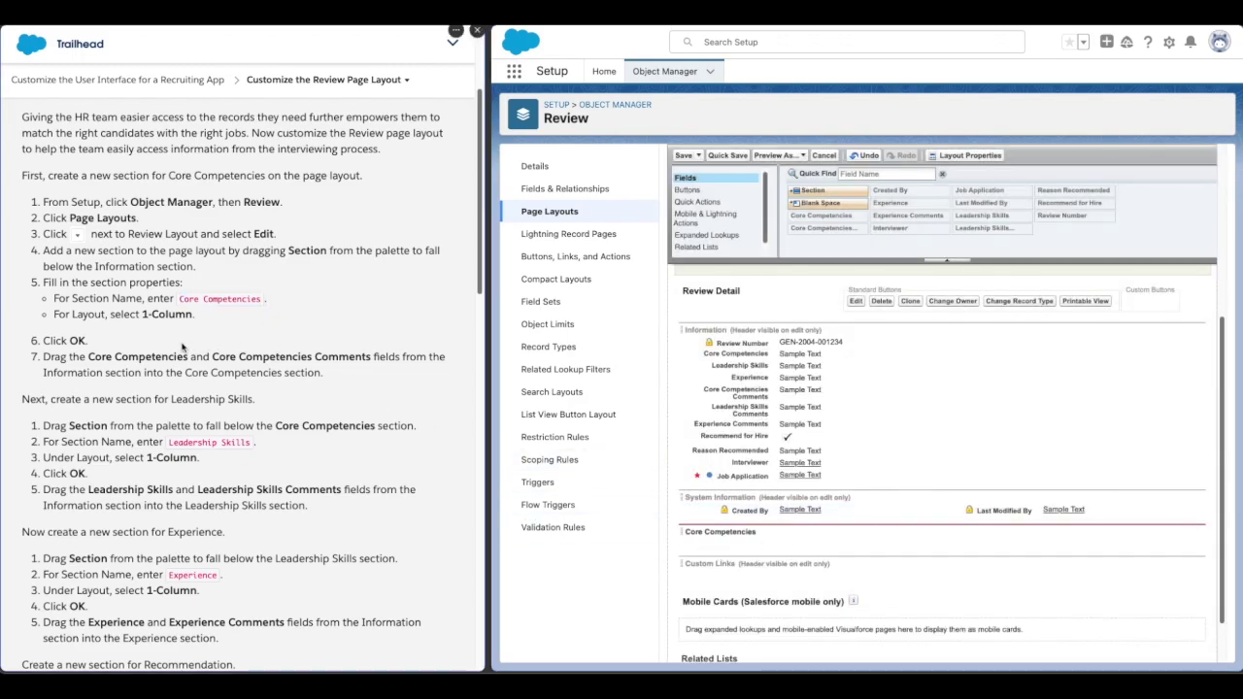
pyautogui.moveTo(89, 356); pyautogui.dragTo(371, 358)
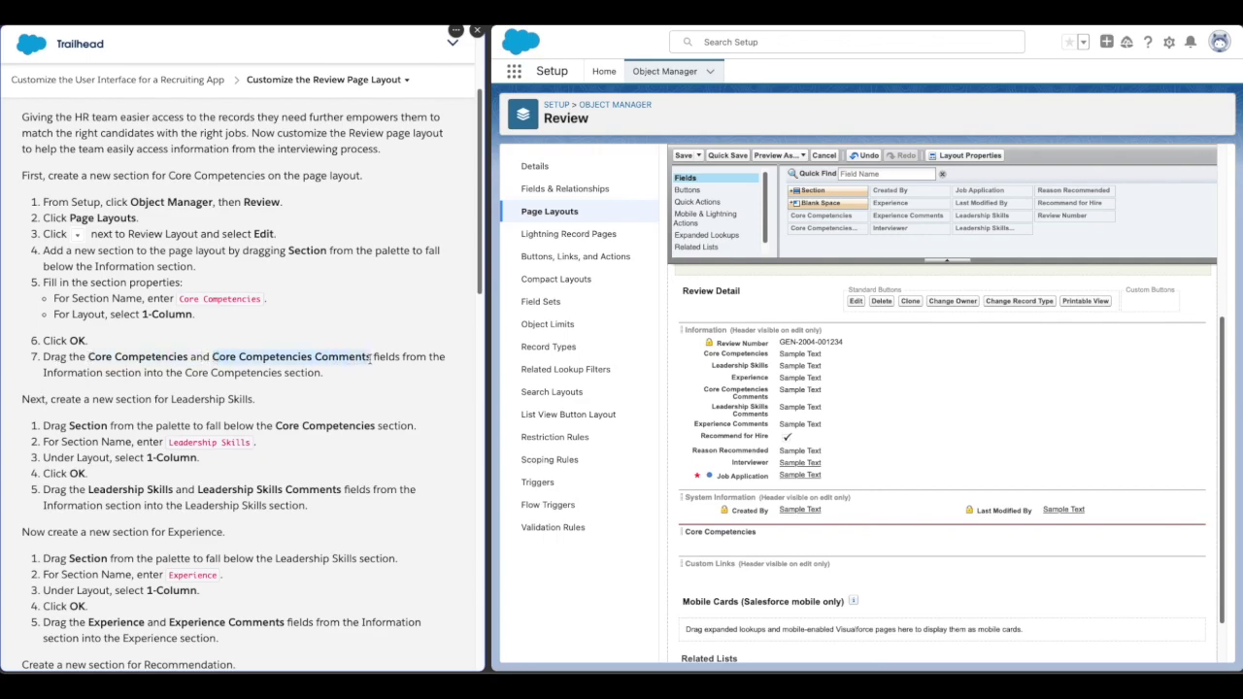
pyautogui.click(371, 358)
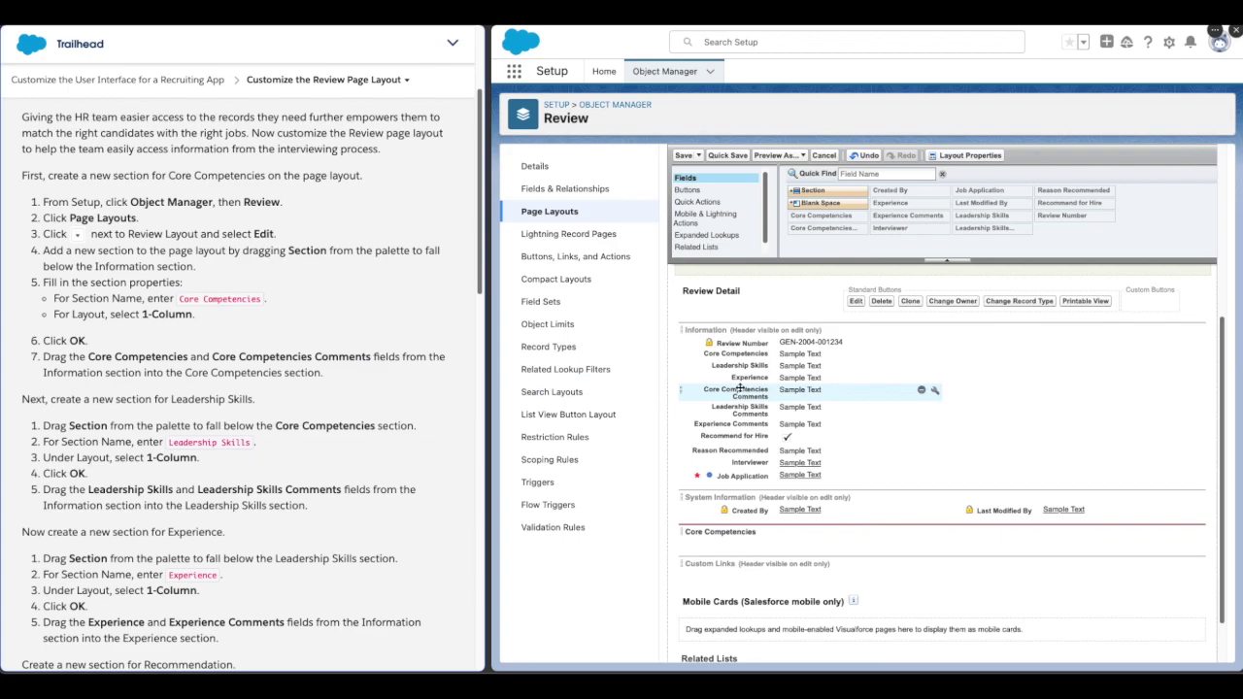
pyautogui.moveTo(723, 360); pyautogui.dragTo(708, 550)
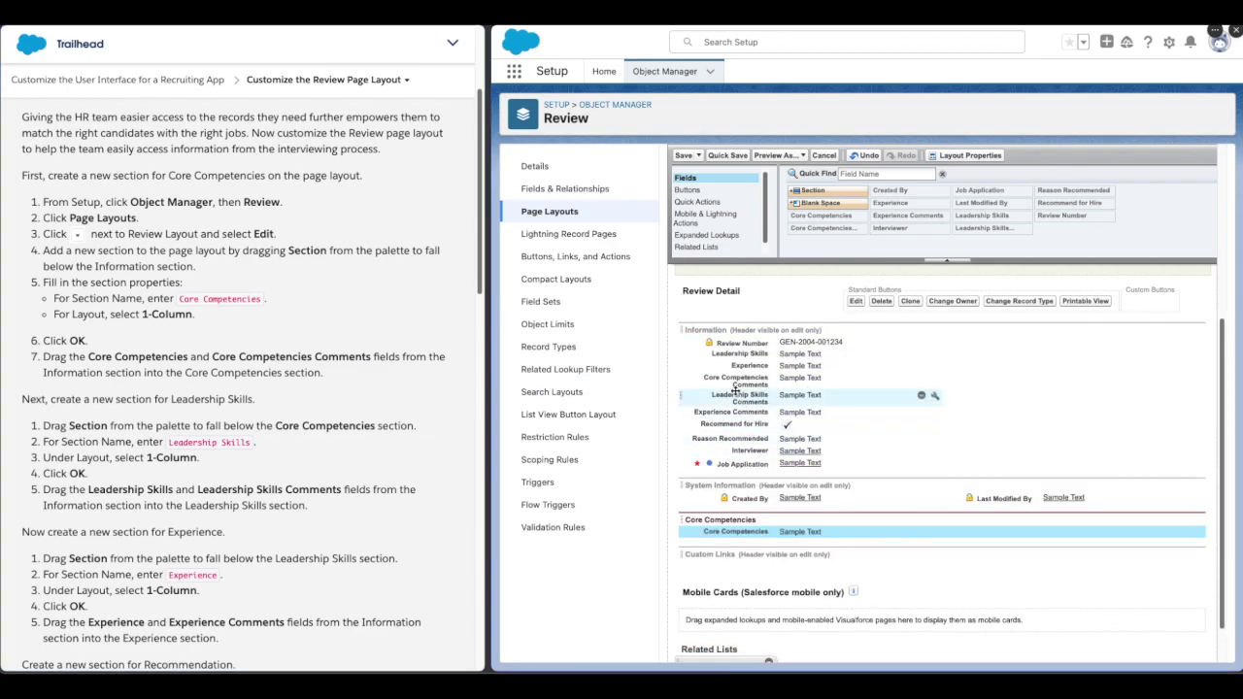
pyautogui.moveTo(739, 382); pyautogui.dragTo(748, 542)
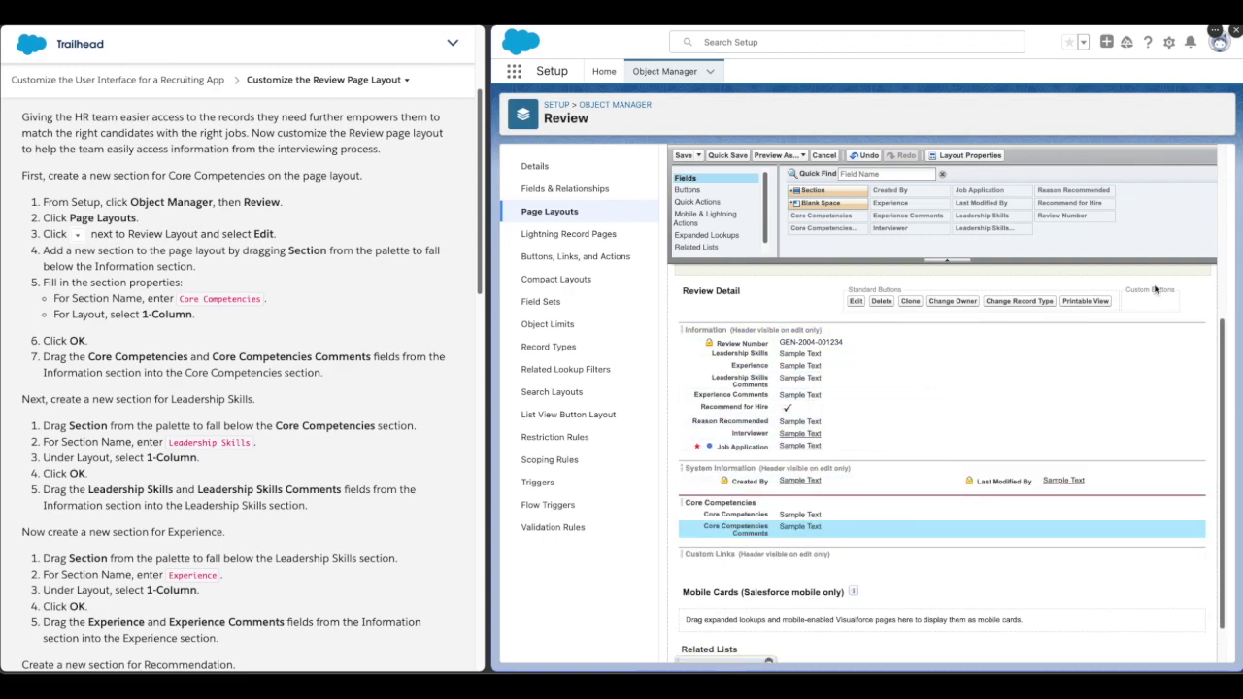
pyautogui.click(686, 157)
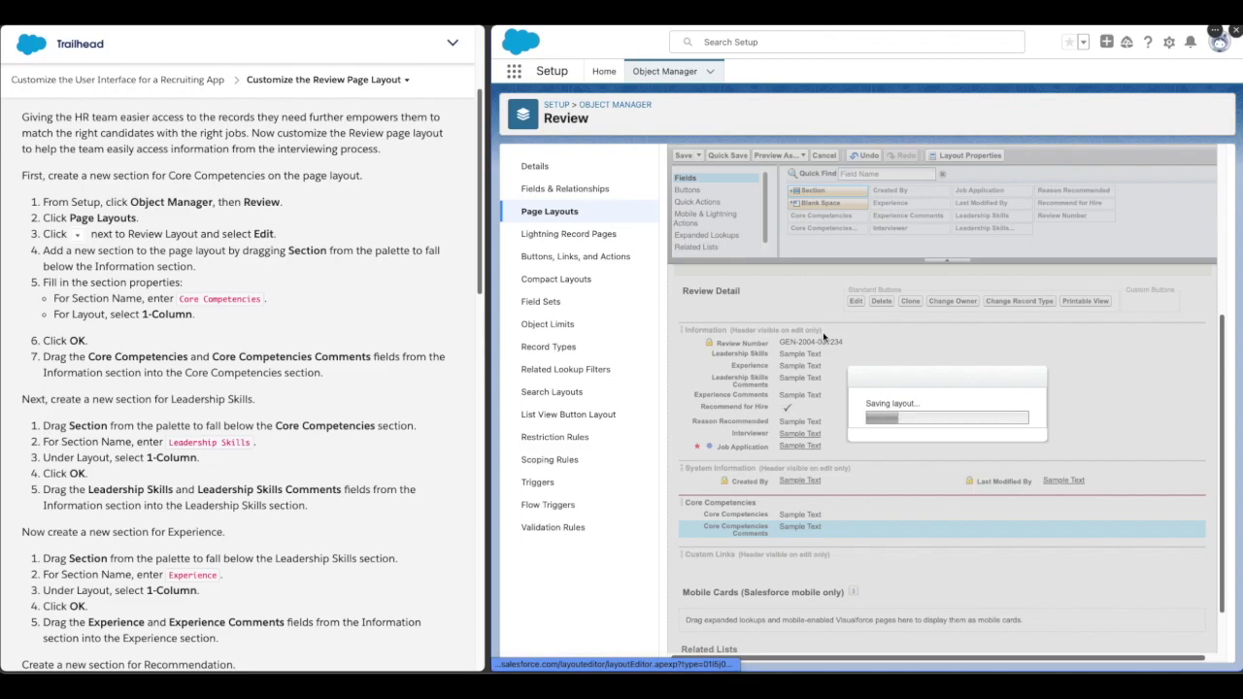
# Check the Leadership Skills instructions and reopen Review Layout for editing
pyautogui.scroll(-1, 135, 384)
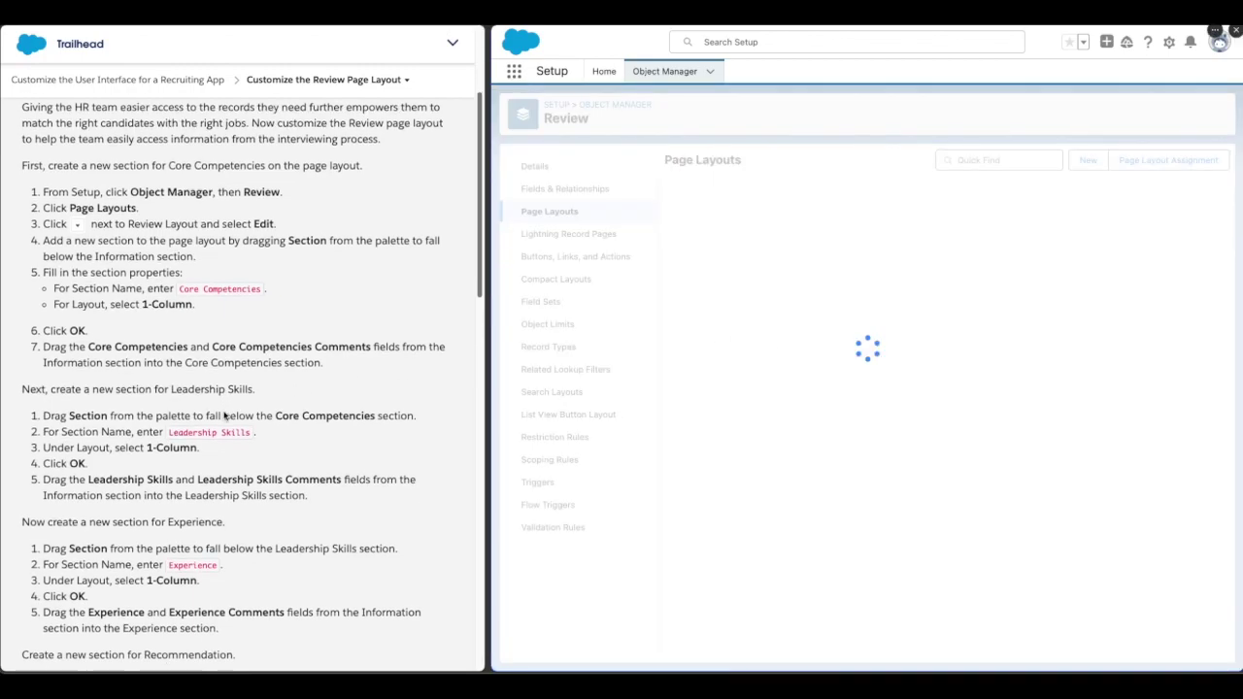
pyautogui.moveTo(22, 366); pyautogui.dragTo(249, 367)
pyautogui.click(251, 366)
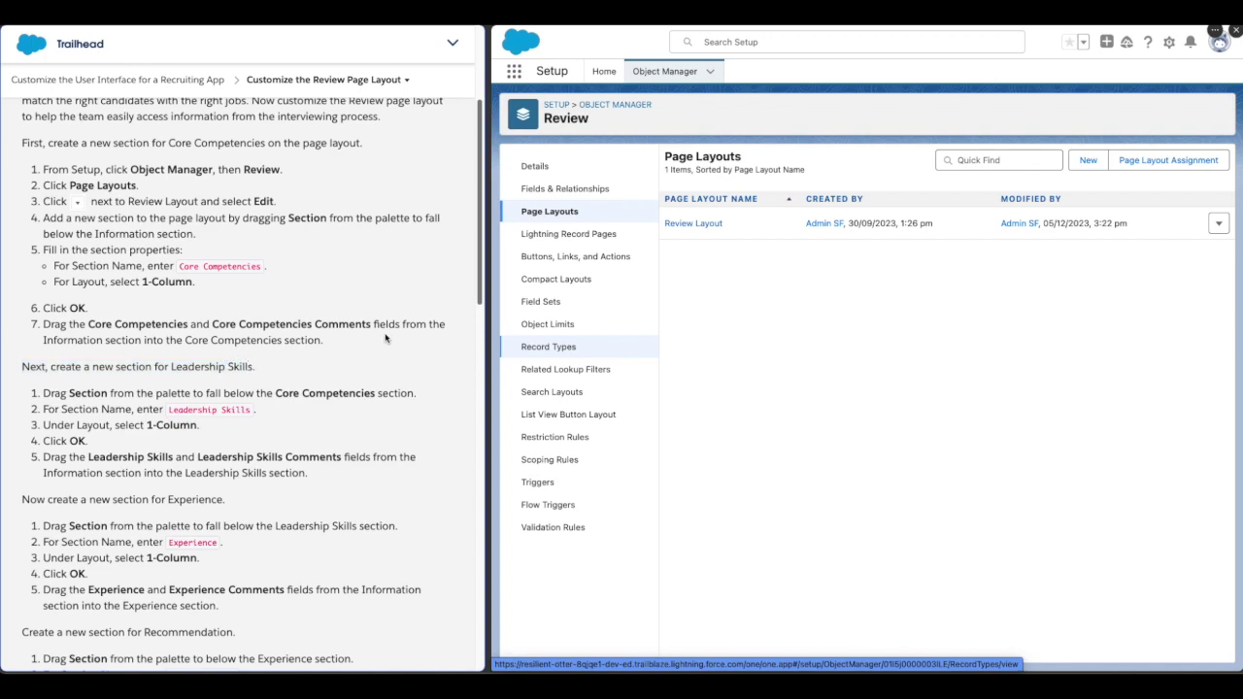
pyautogui.click(1219, 223)
pyautogui.click(1200, 251)
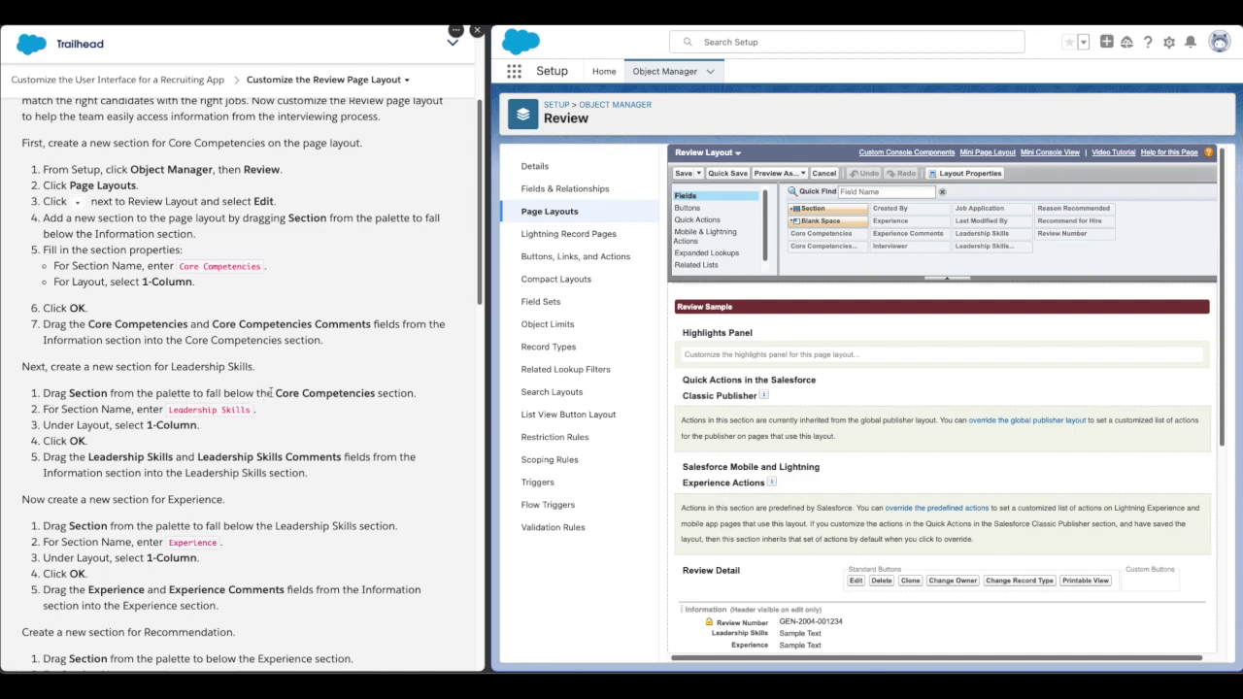
# Add a 1-Column section named Leadership Skill directly below the Core Competencies section
pyautogui.moveTo(276, 393); pyautogui.dragTo(368, 393)
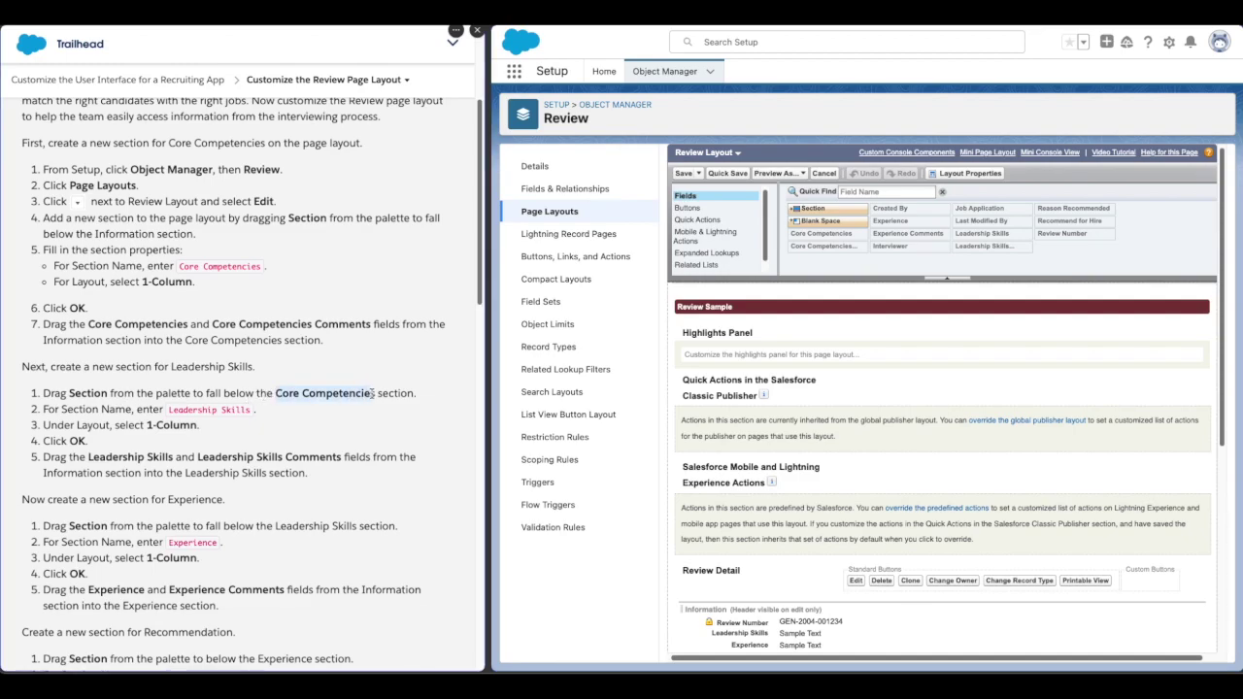
pyautogui.click(370, 392)
pyautogui.moveTo(796, 210); pyautogui.dragTo(773, 497)
pyautogui.moveTo(168, 412); pyautogui.dragTo(252, 411)
pyautogui.press('super+c')
pyautogui.click(944, 334)
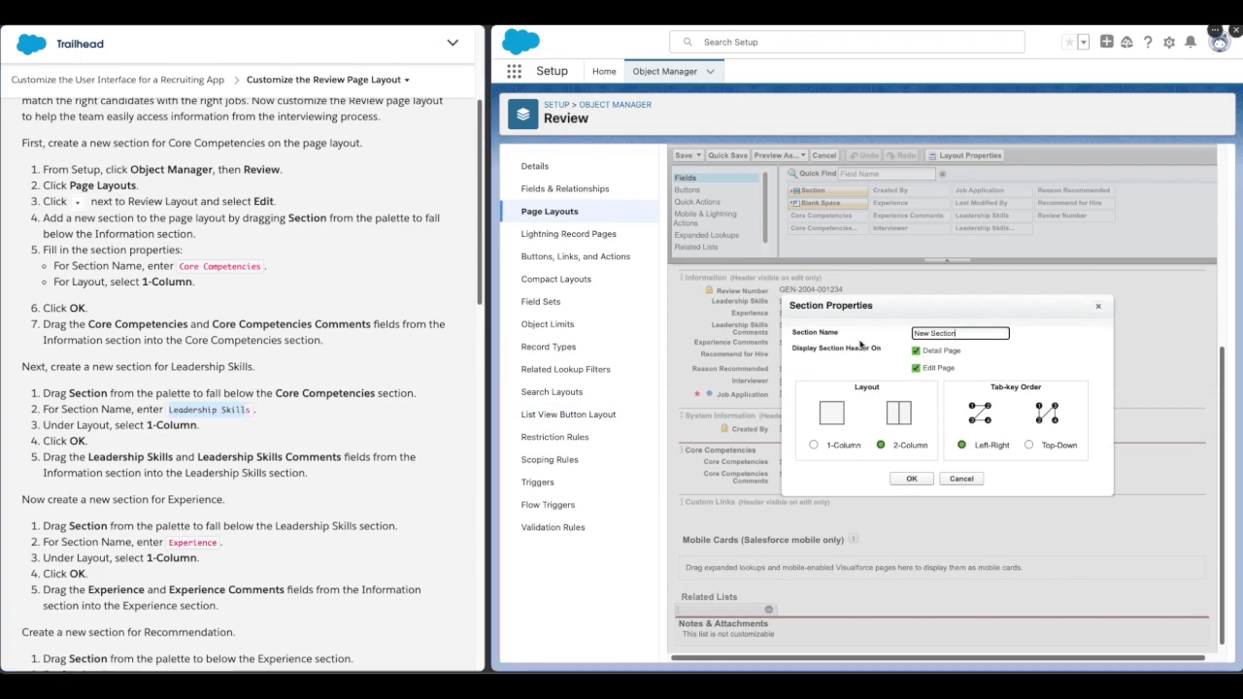
pyautogui.press('super+q')
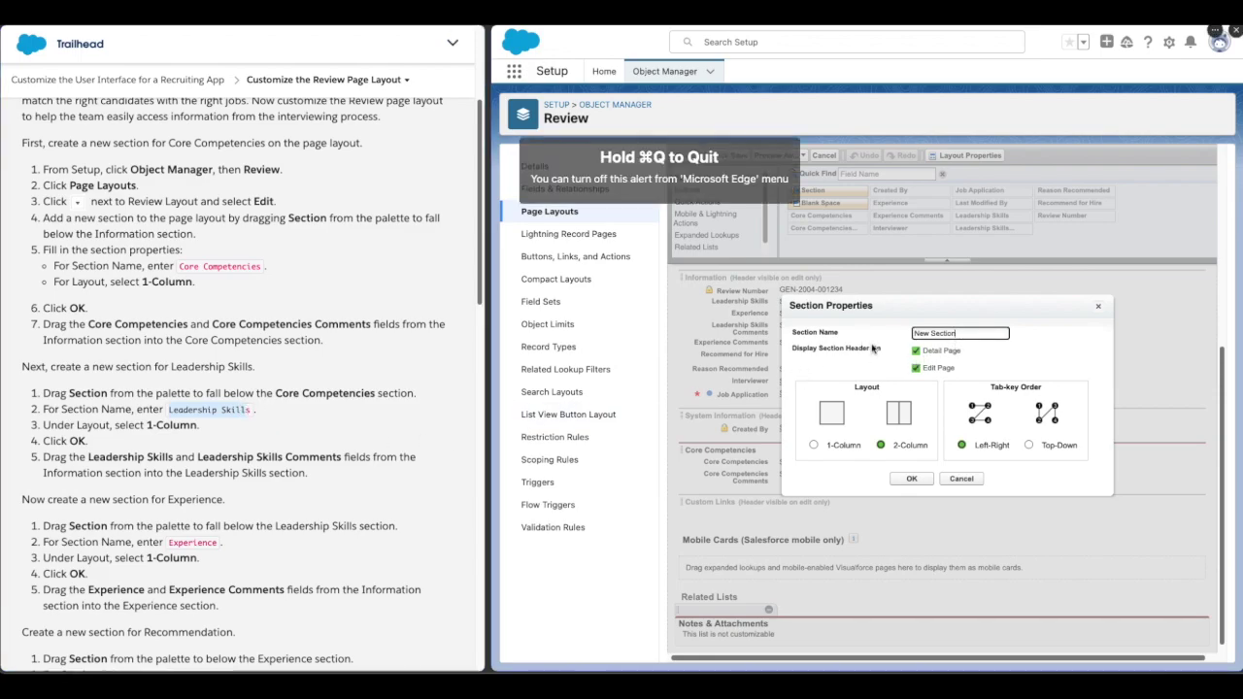
pyautogui.press('super+a')
pyautogui.press('super+v')
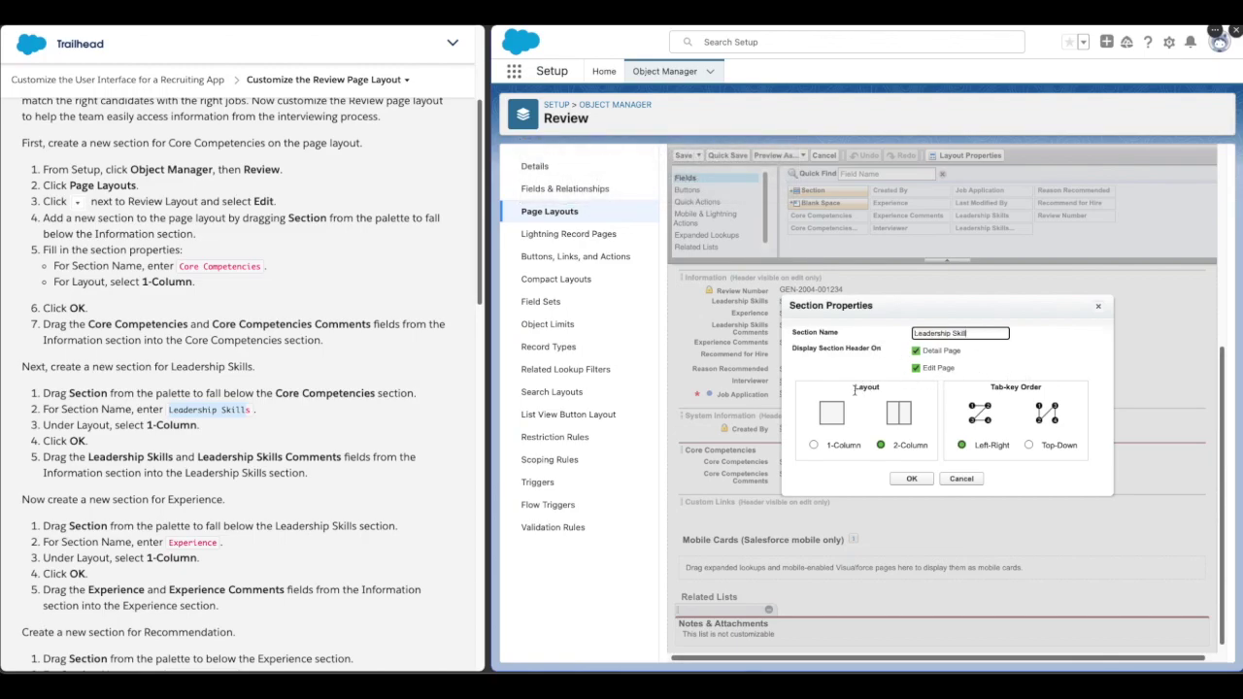
pyautogui.click(814, 445)
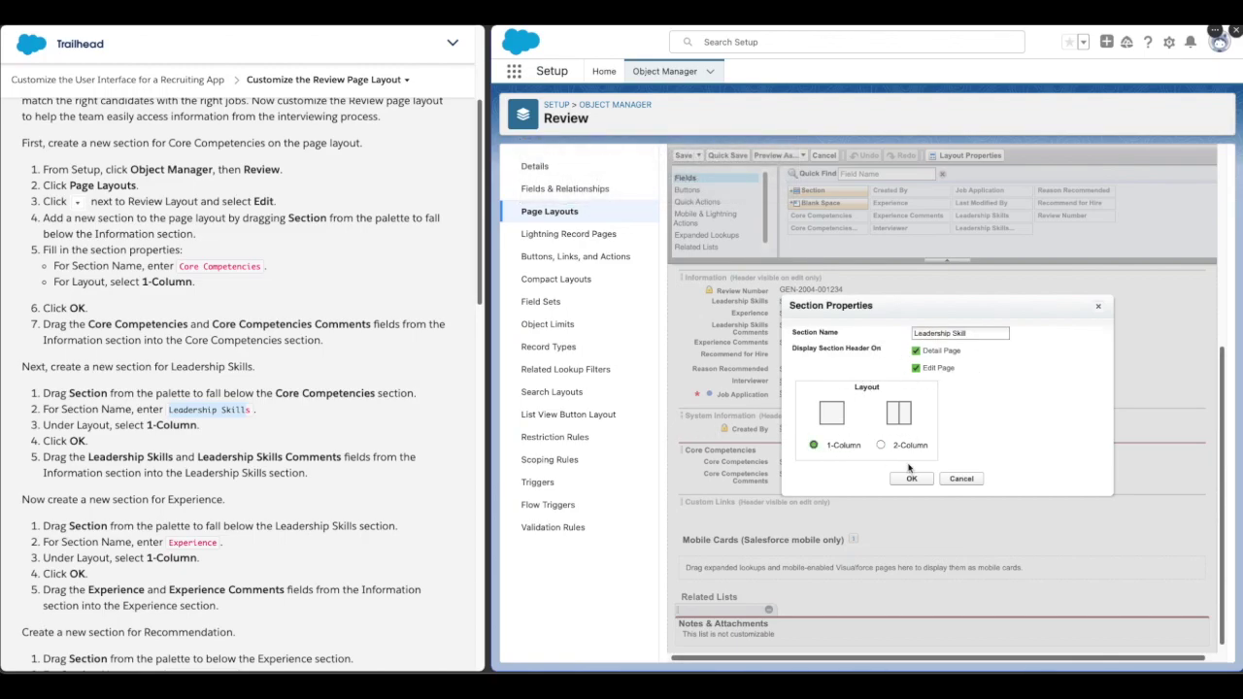
pyautogui.click(911, 477)
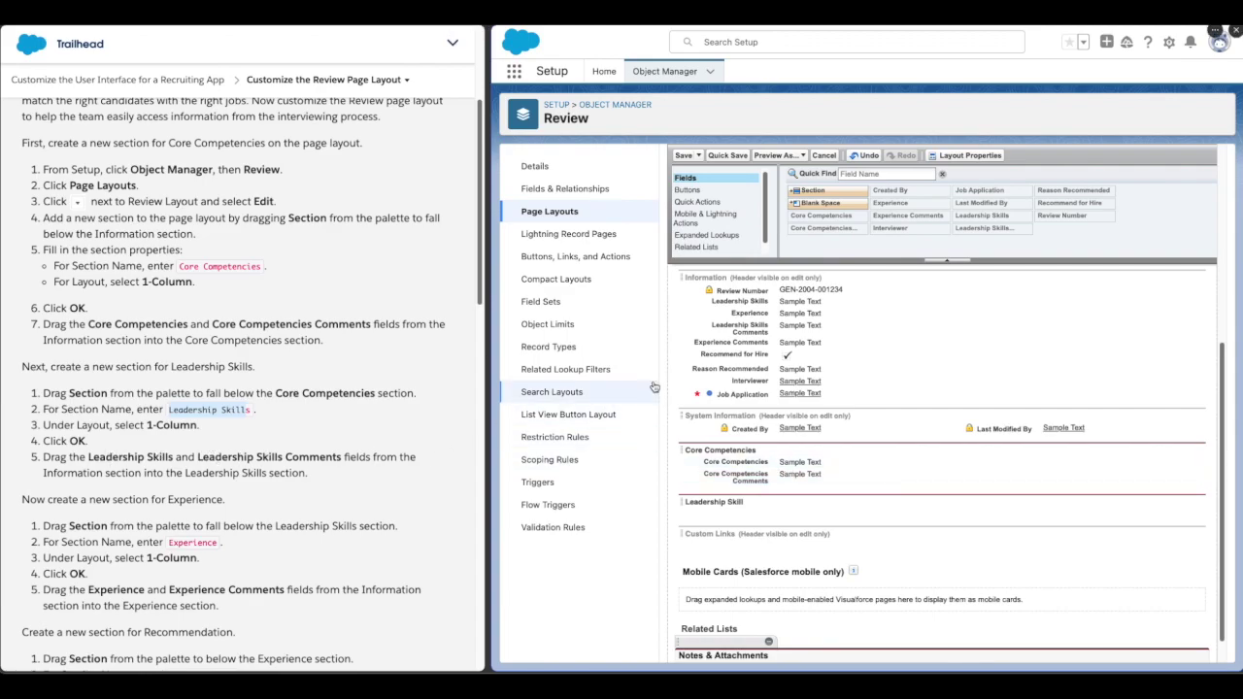
# Move the Leadership Skills and Leadership Skills Comments fields from Information into the Leadership Skill section
pyautogui.moveTo(765, 301); pyautogui.dragTo(738, 515)
pyautogui.moveTo(743, 320); pyautogui.dragTo(738, 499)
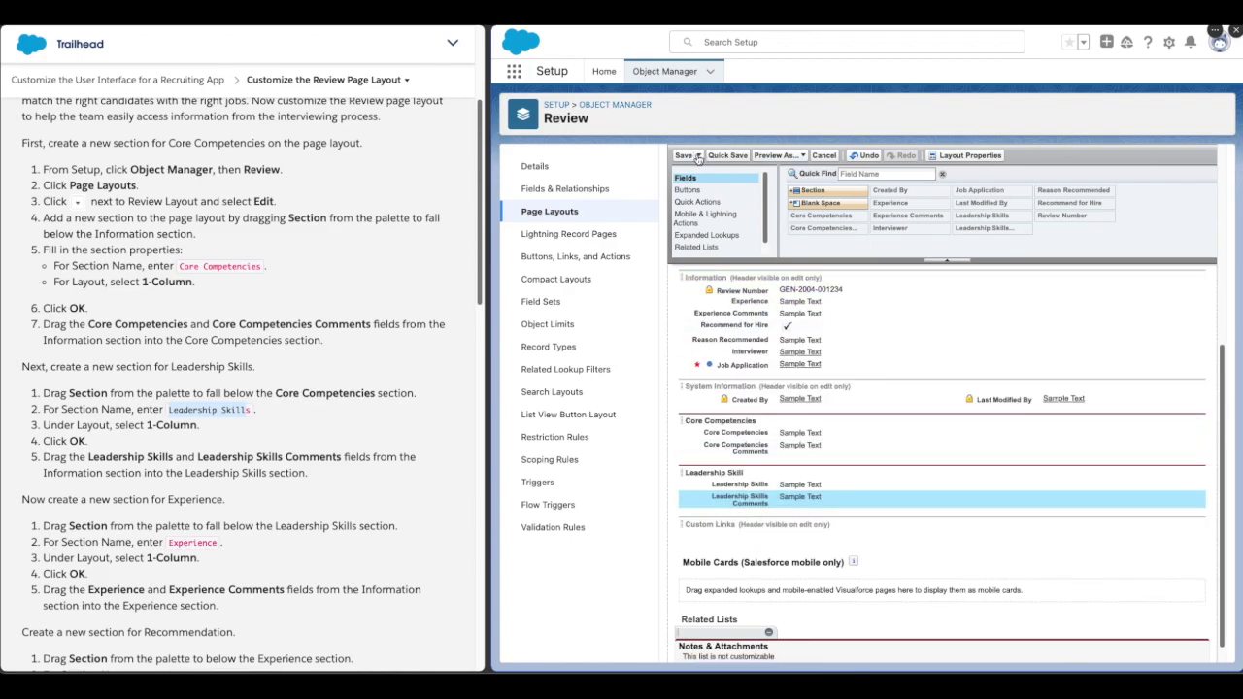
# Save the layout, check the Experience section instructions, and reopen Review Layout for editing
pyautogui.moveTo(697, 158)
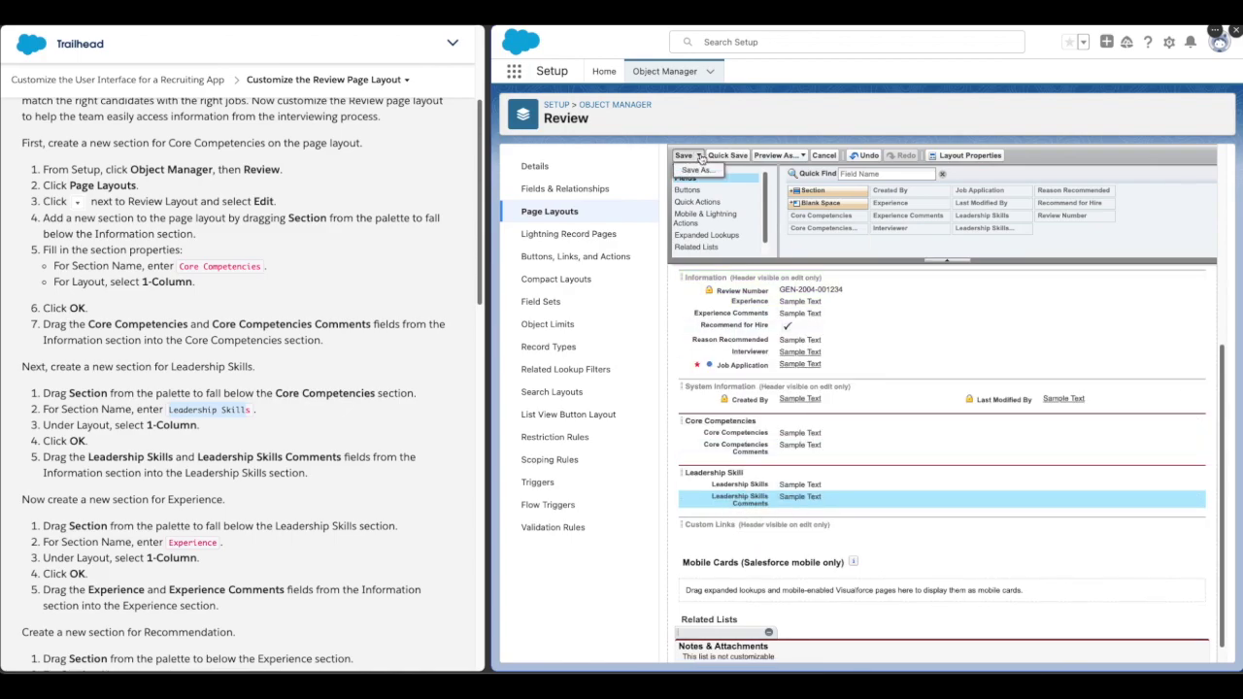
pyautogui.click(684, 156)
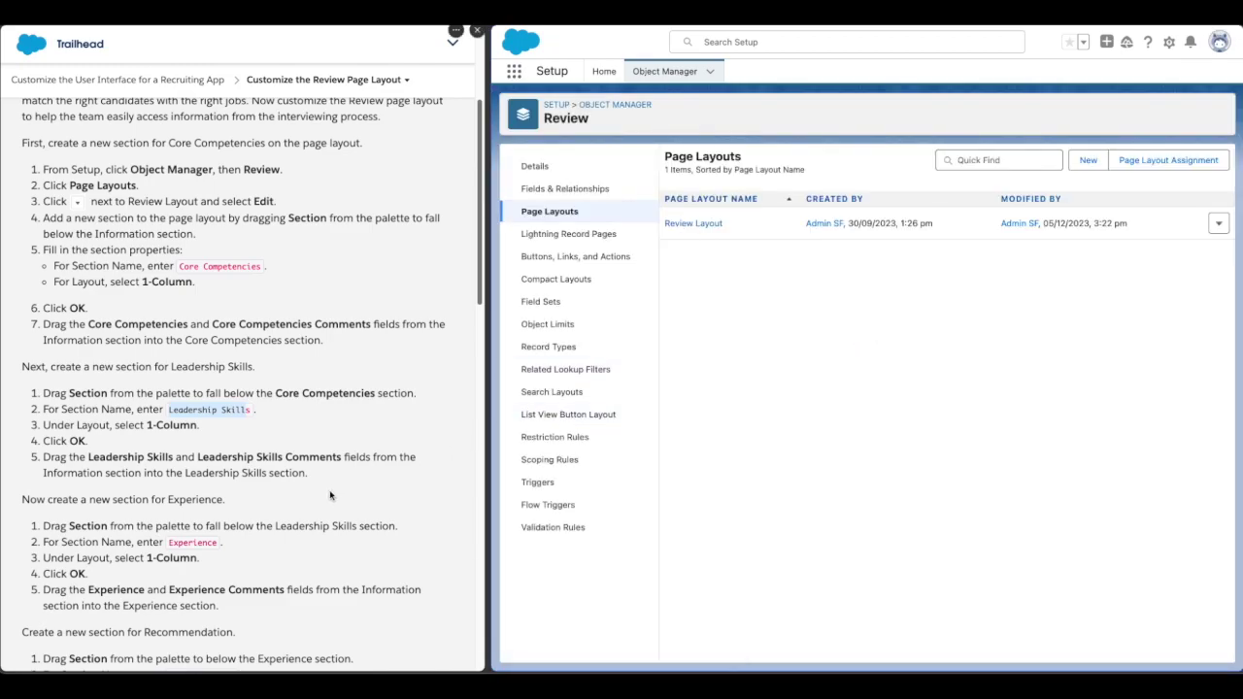
pyautogui.scroll(-3, 329, 496)
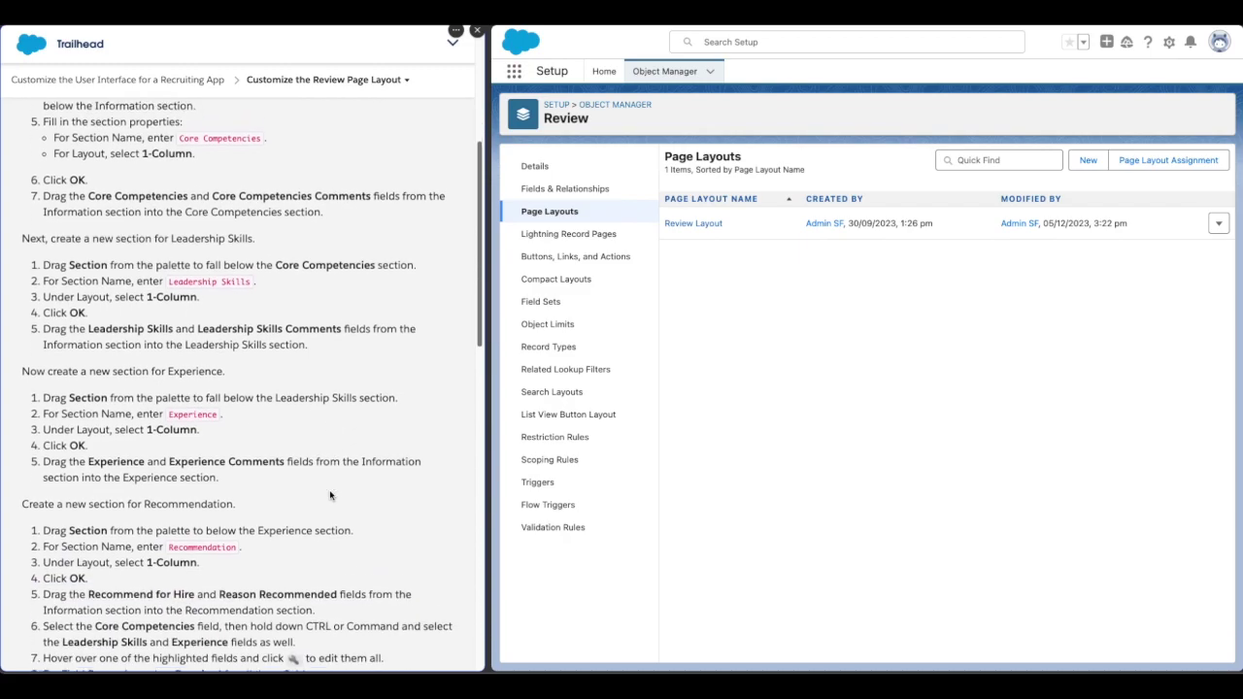
pyautogui.scroll(-1, 326, 495)
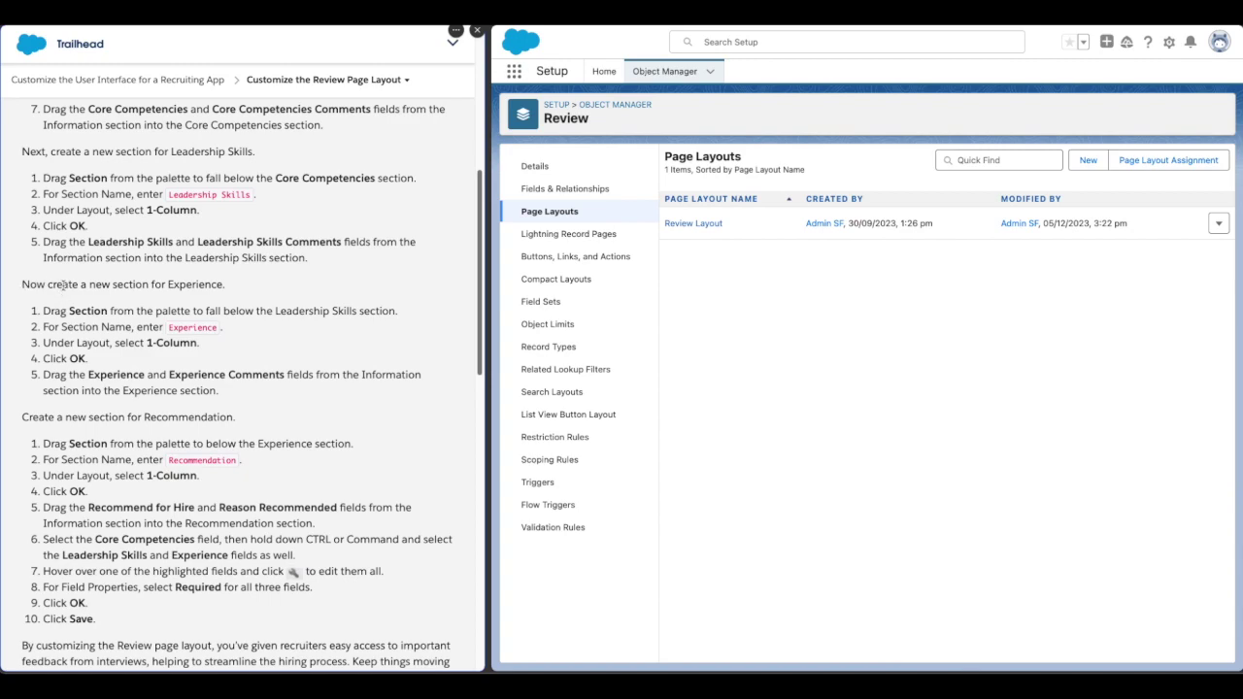
pyautogui.moveTo(51, 284); pyautogui.dragTo(165, 327)
pyautogui.click(226, 328)
pyautogui.click(1219, 223)
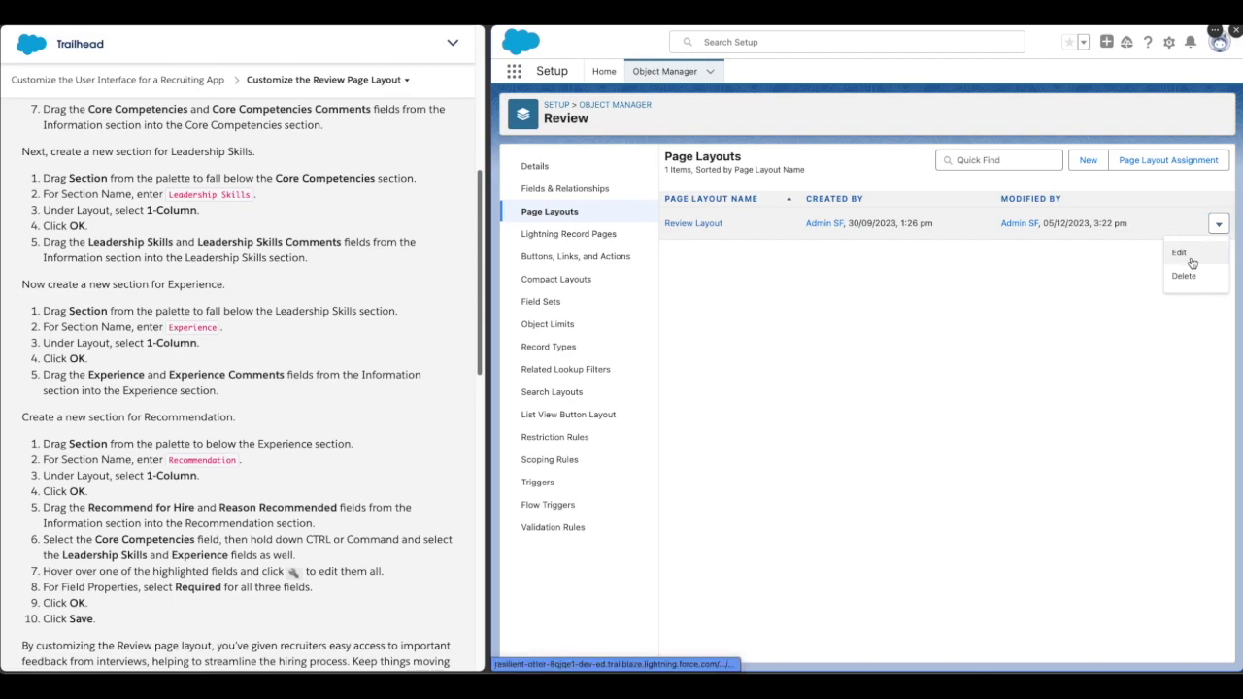
pyautogui.click(1179, 255)
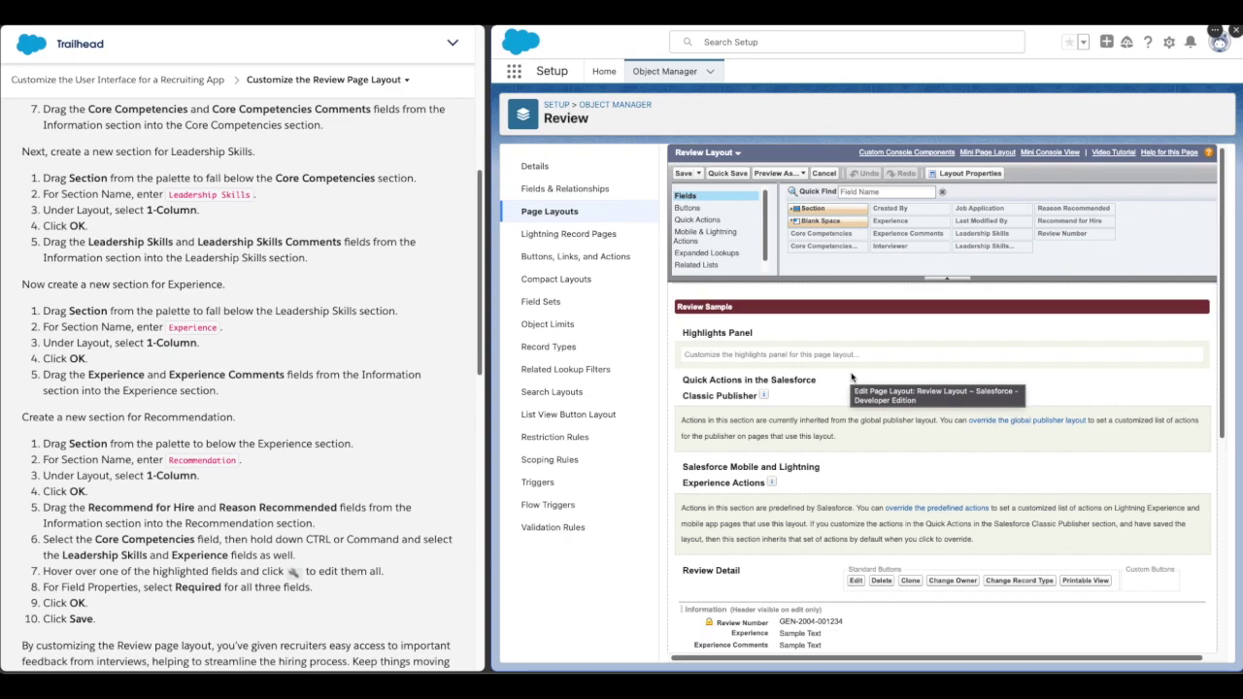
# Add a 1-Column section named Experience directly below the Leadership Skill section
pyautogui.scroll(-3, 843, 393)
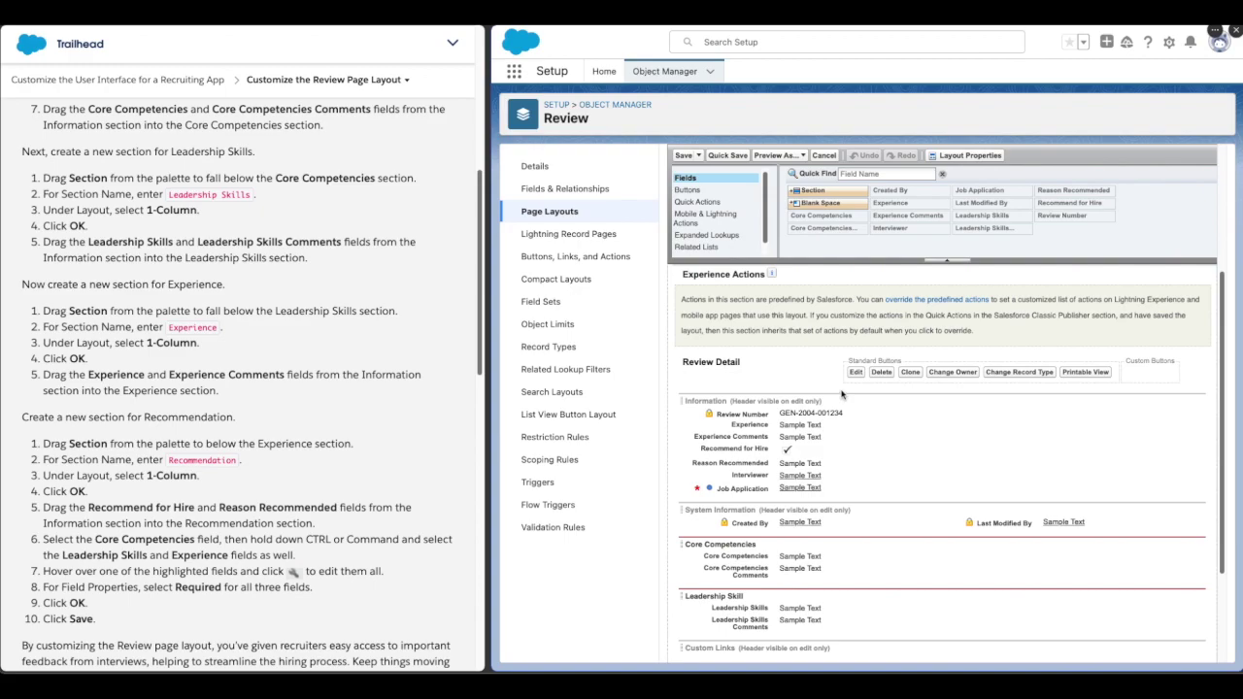
pyautogui.moveTo(829, 187); pyautogui.dragTo(719, 575)
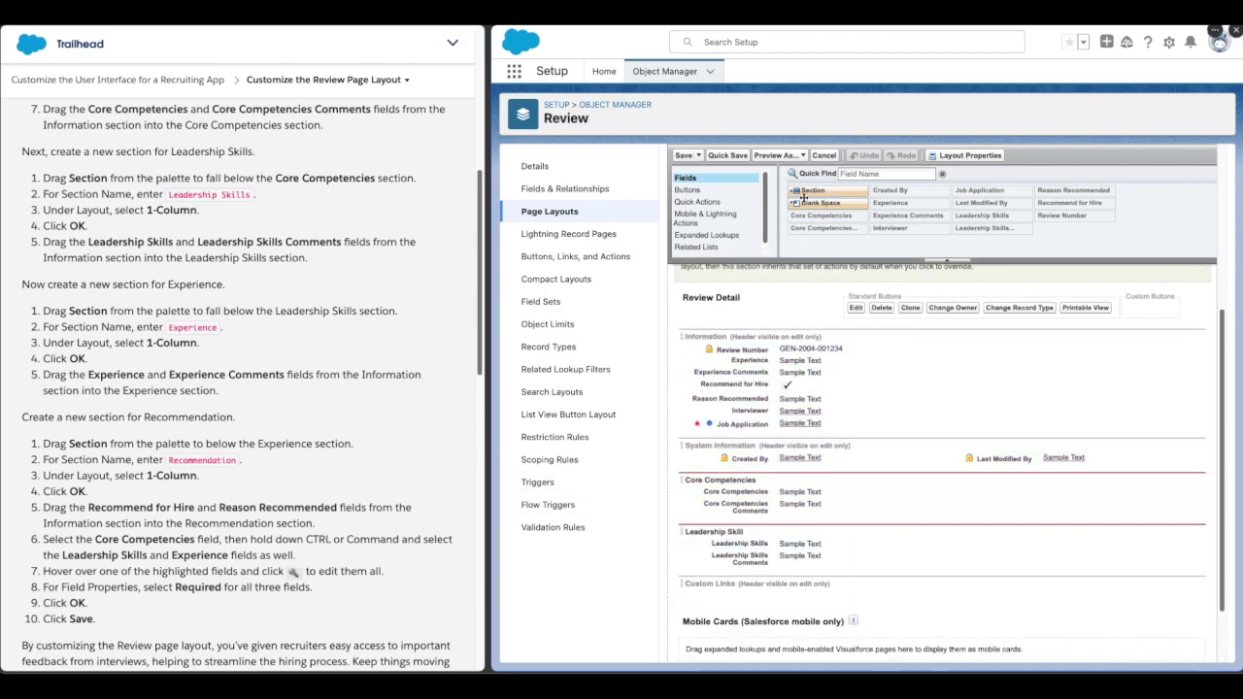
pyautogui.moveTo(812, 190); pyautogui.dragTo(700, 563)
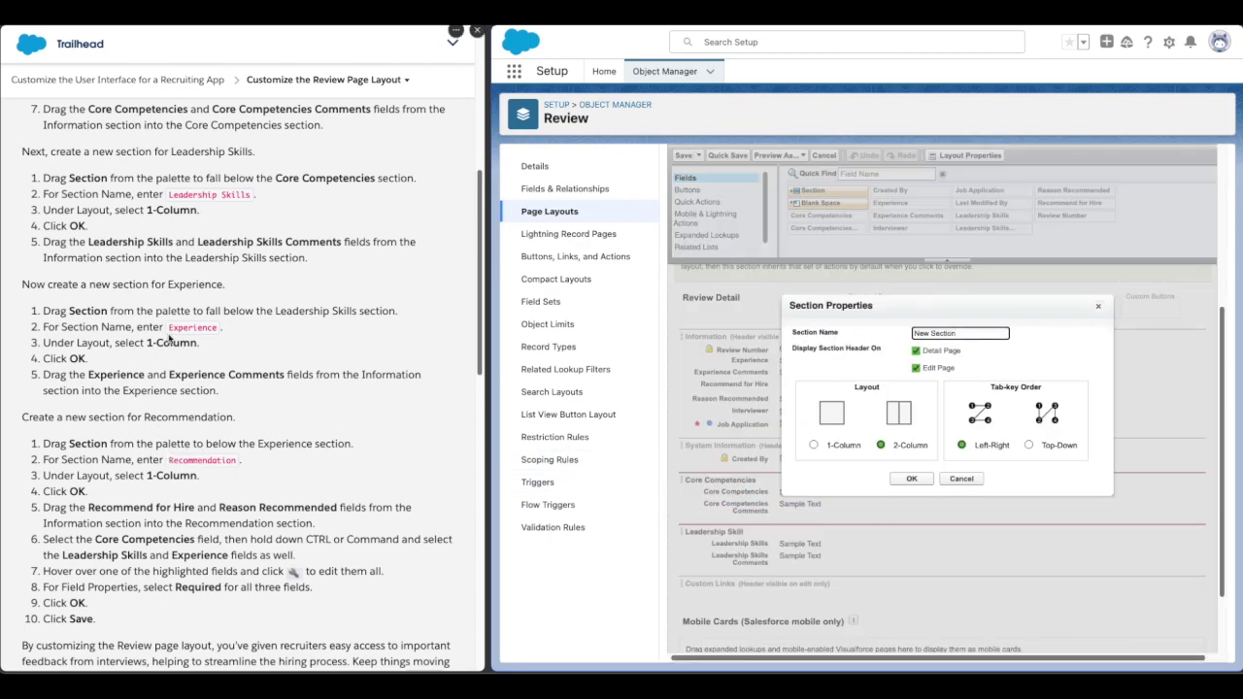
pyautogui.moveTo(169, 328); pyautogui.dragTo(218, 332)
pyautogui.hotkey('ctrl', 'c')
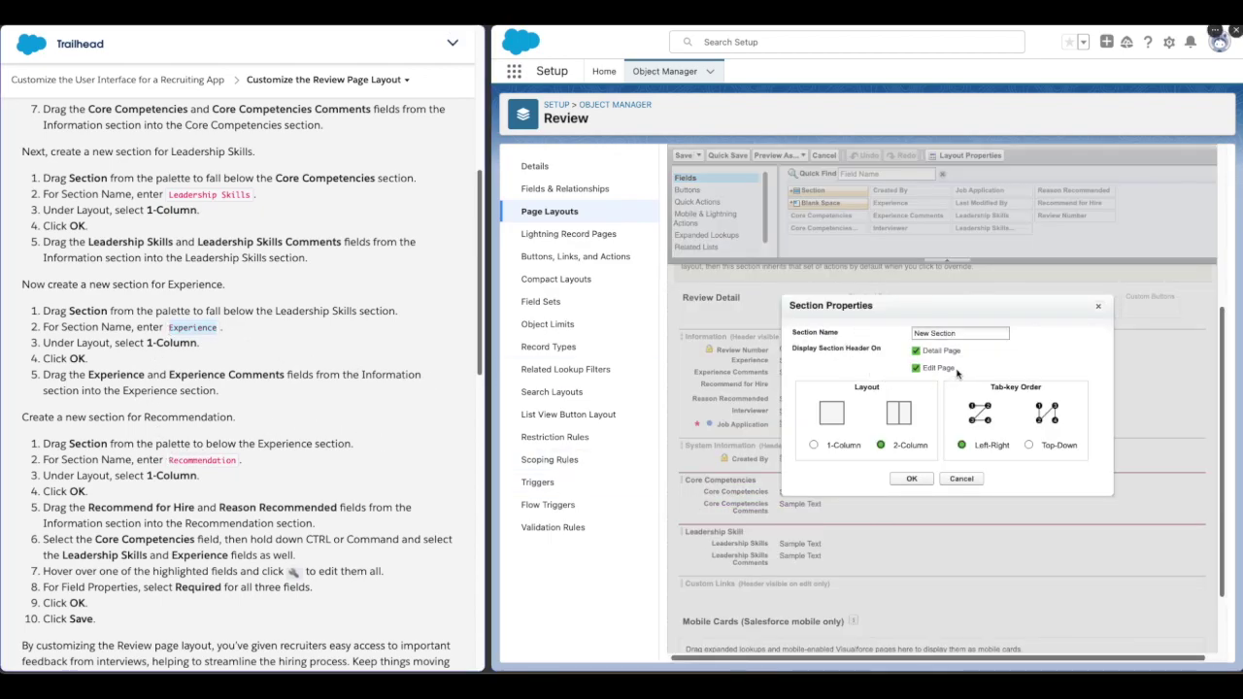
pyautogui.tripleClick(959, 334)
pyautogui.hotkey('ctrl', 'v')
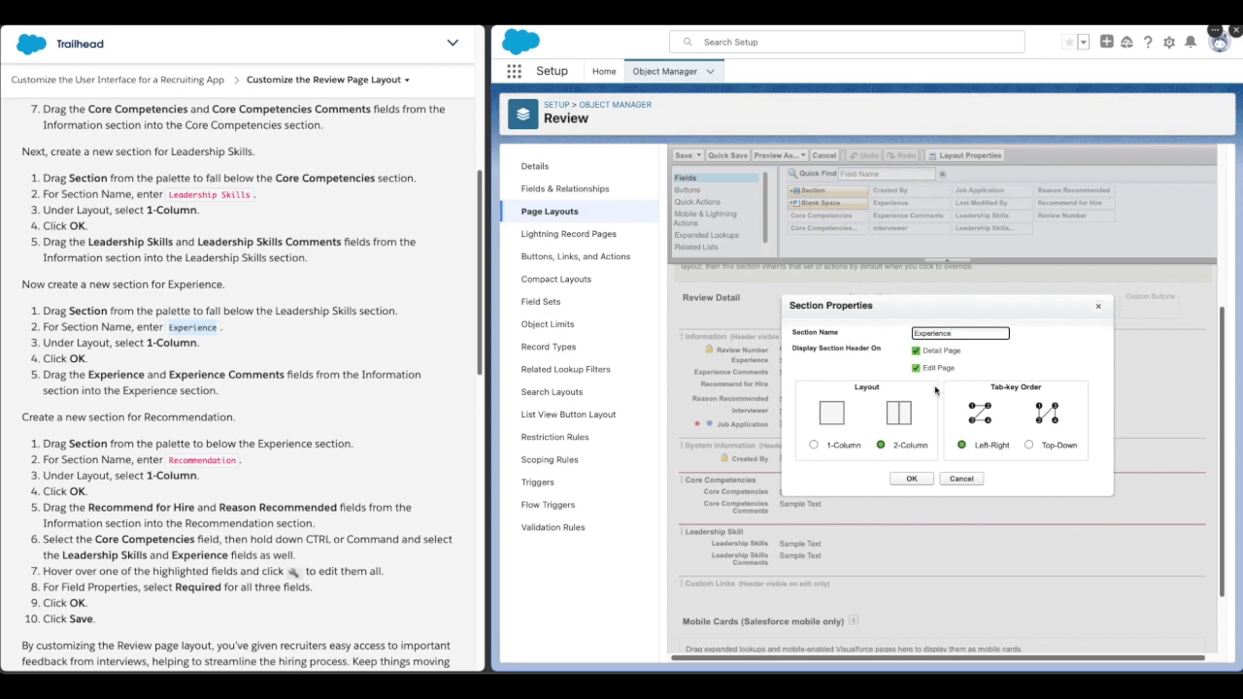
pyautogui.click(813, 445)
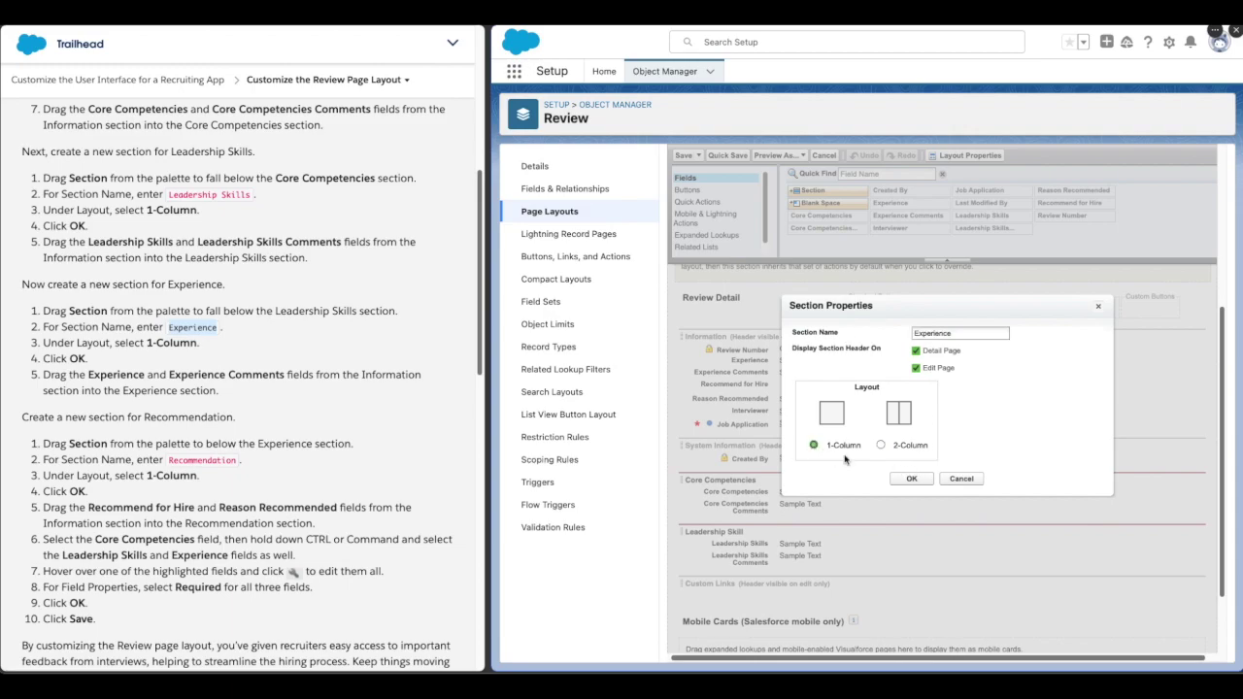
pyautogui.click(922, 480)
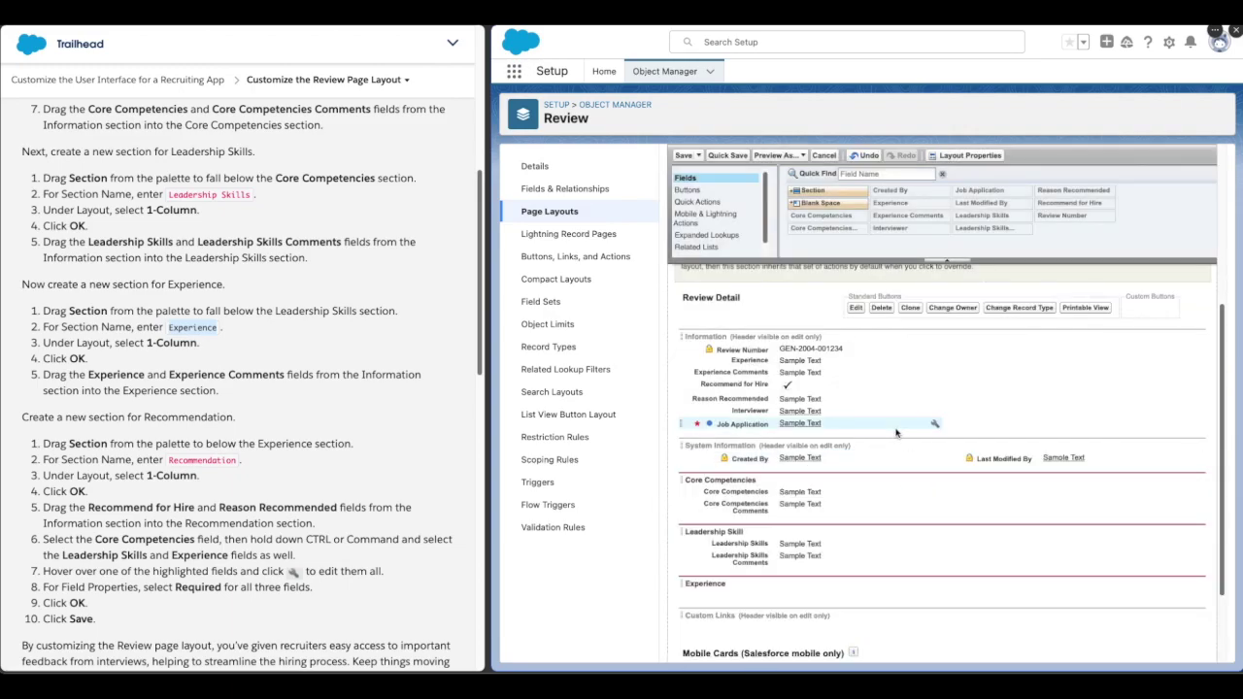
# Move the Experience and Experience Comments fields from Information into the Experience section
pyautogui.scroll(1, 880, 418)
pyautogui.click(757, 384)
pyautogui.moveTo(757, 384); pyautogui.dragTo(720, 605)
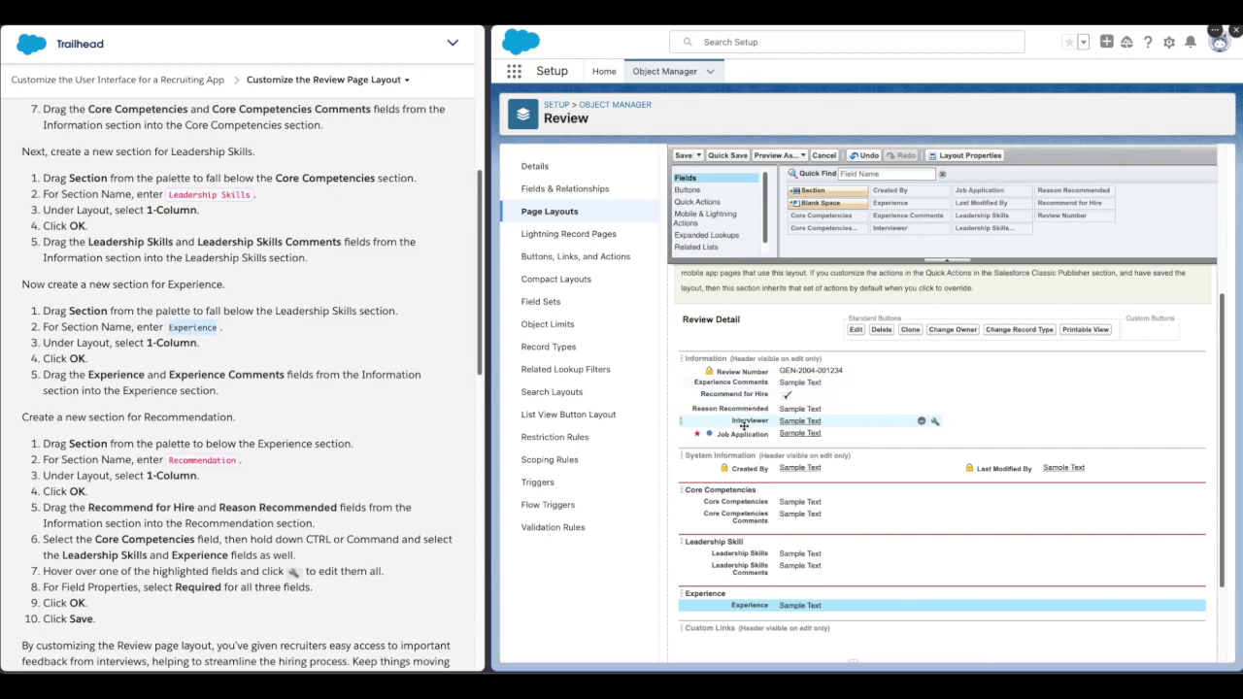
pyautogui.moveTo(731, 381); pyautogui.dragTo(758, 618)
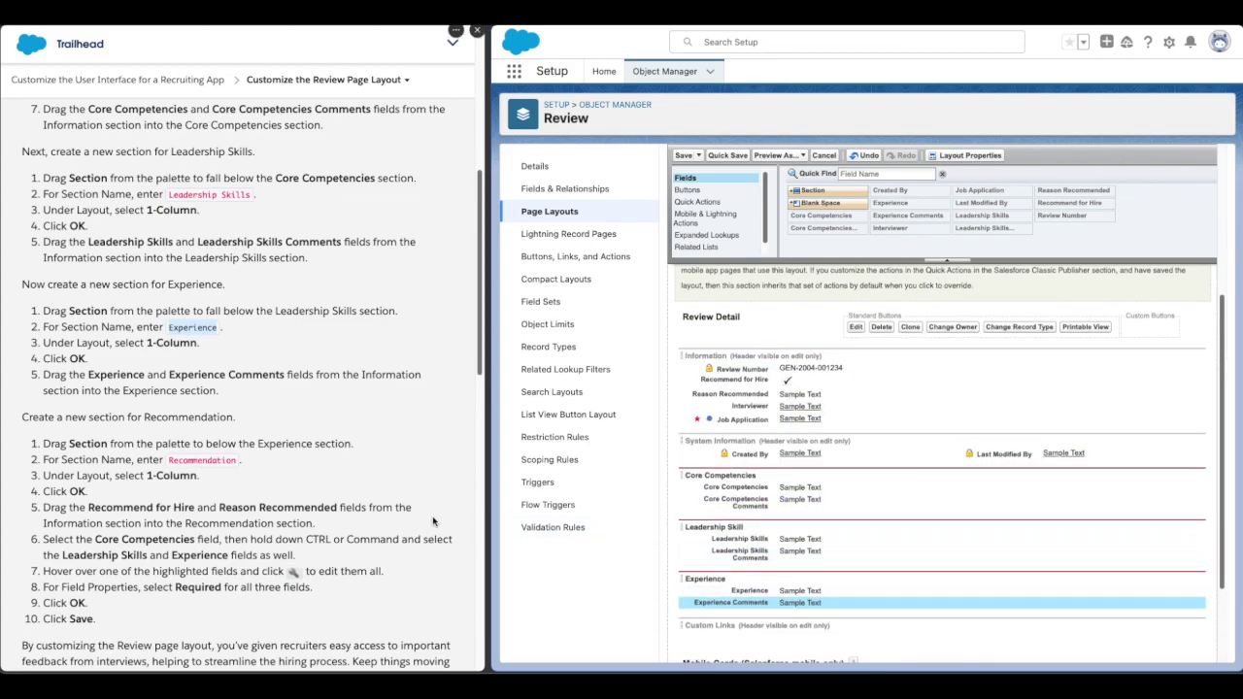
# Add a 1-Column section named Recommendation directly below the Experience section
pyautogui.scroll(-3, 369, 500)
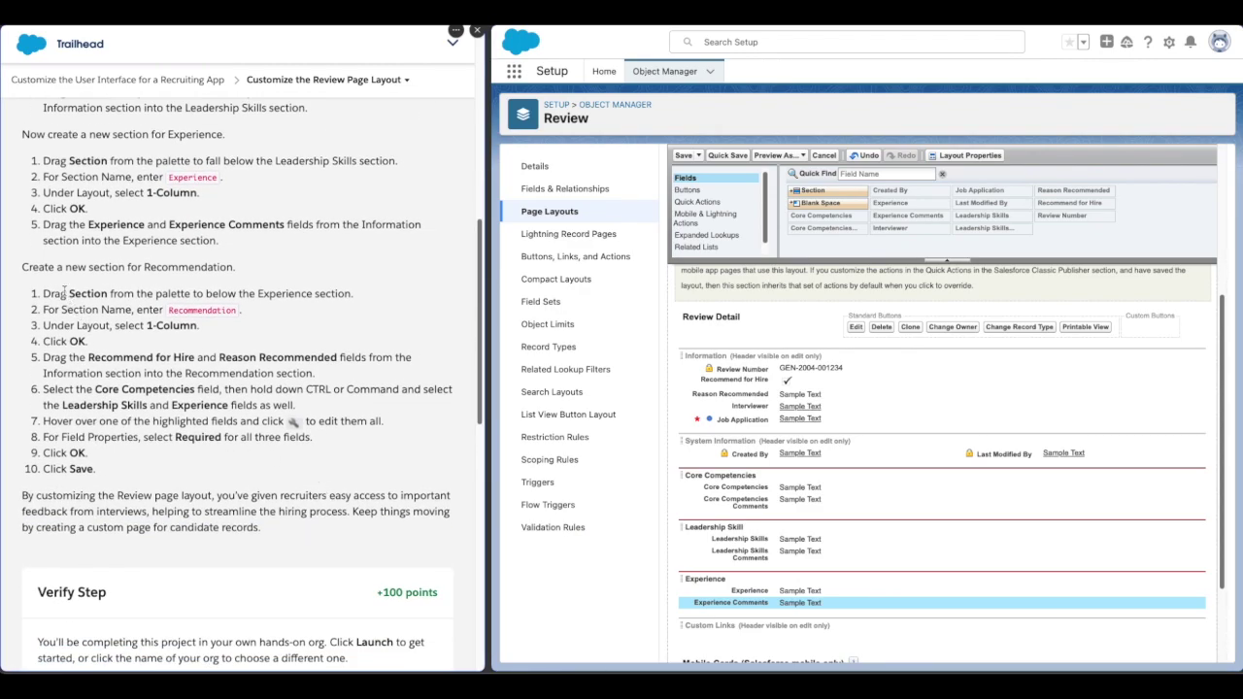
pyautogui.moveTo(44, 293); pyautogui.dragTo(342, 295)
pyautogui.moveTo(826, 190); pyautogui.dragTo(717, 604)
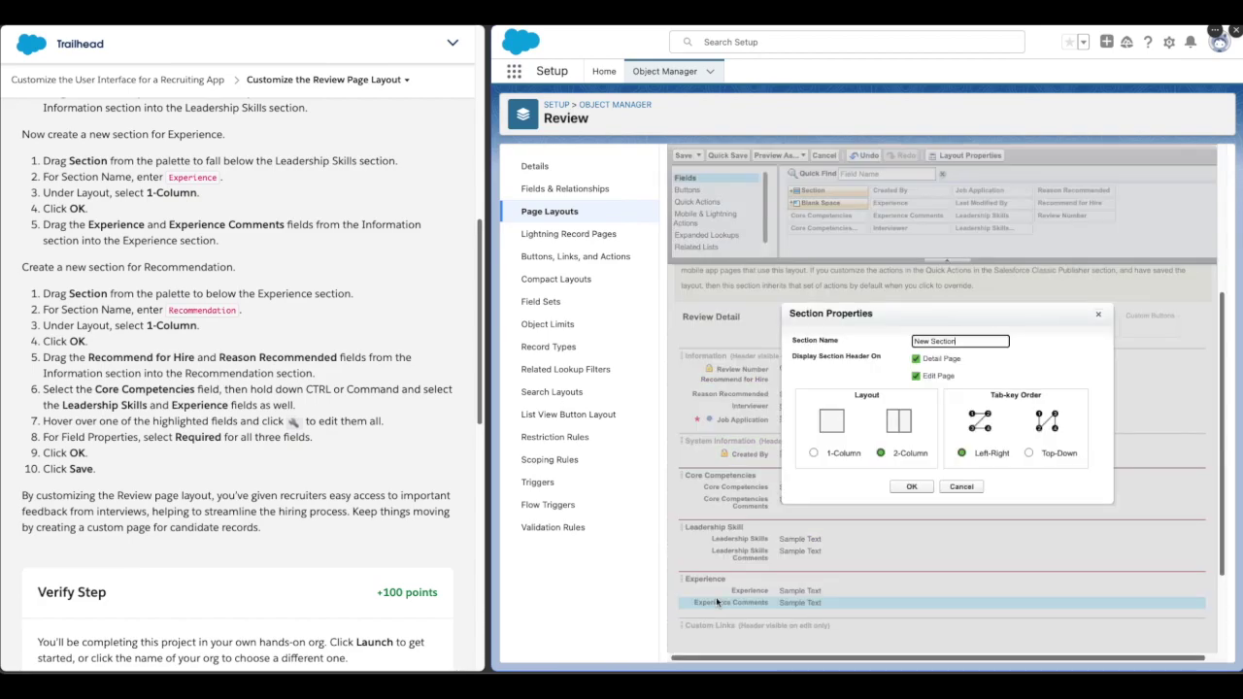
pyautogui.moveTo(170, 310); pyautogui.dragTo(244, 312)
pyautogui.hotkey('ctrl', 'c')
pyautogui.click(958, 341)
pyautogui.hotkey('ctrl', 'a')
pyautogui.hotkey('ctrl', 'v')
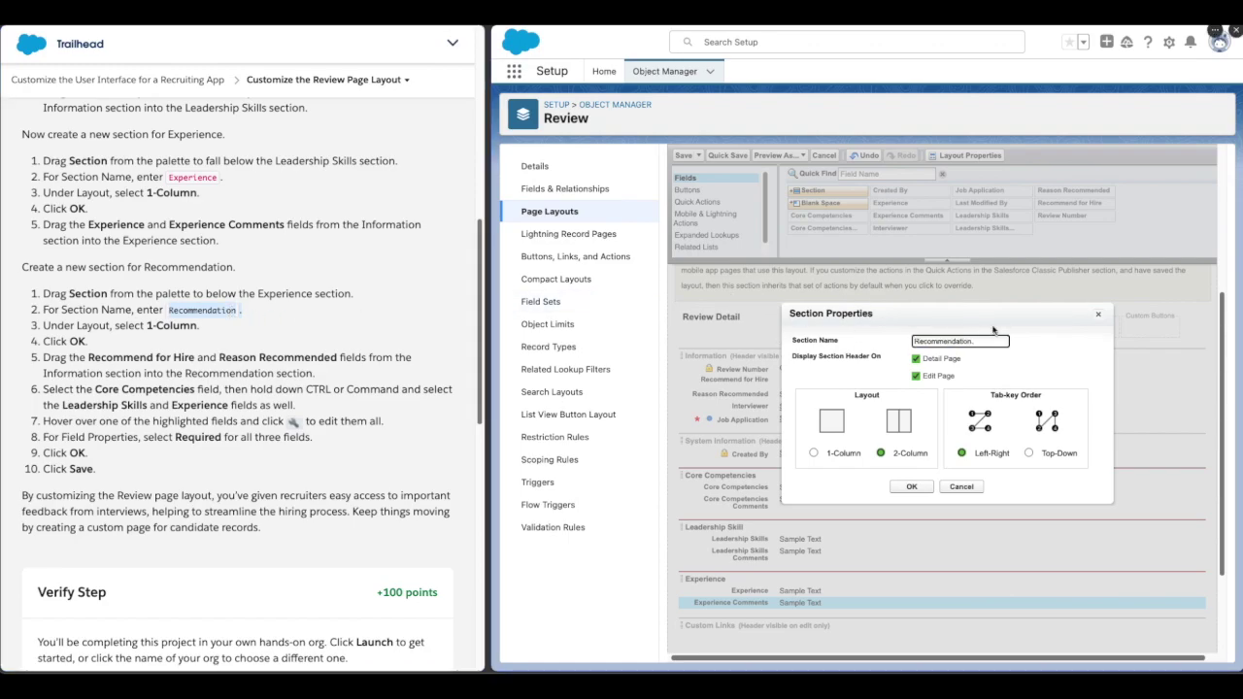
pyautogui.click(814, 453)
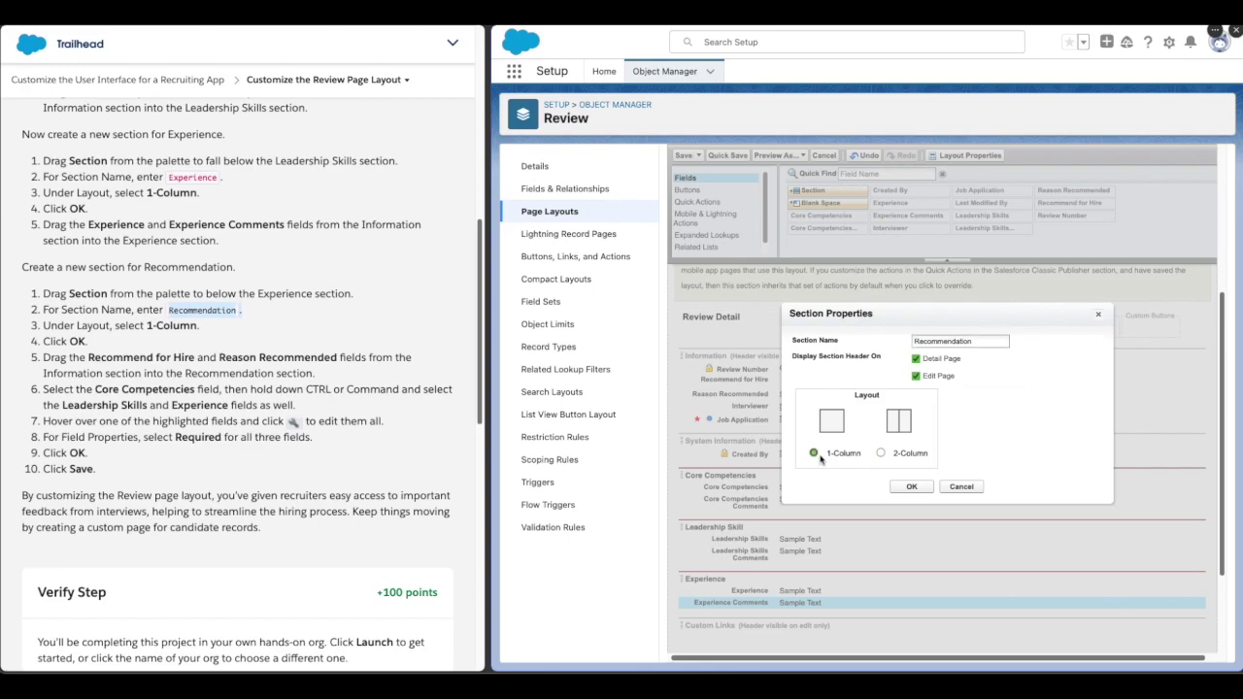
pyautogui.click(928, 486)
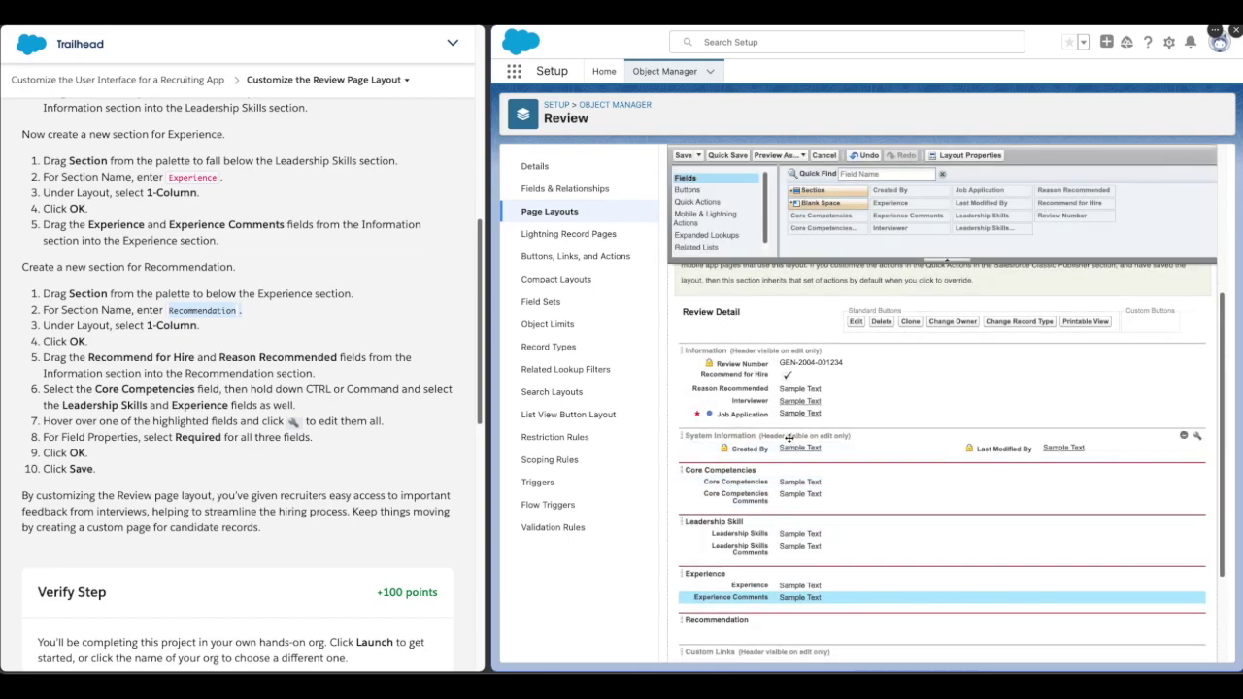
# Move the Recommend for Hire and Reason Recommended fields from Information into the Recommendation section
pyautogui.scroll(-1, 767, 408)
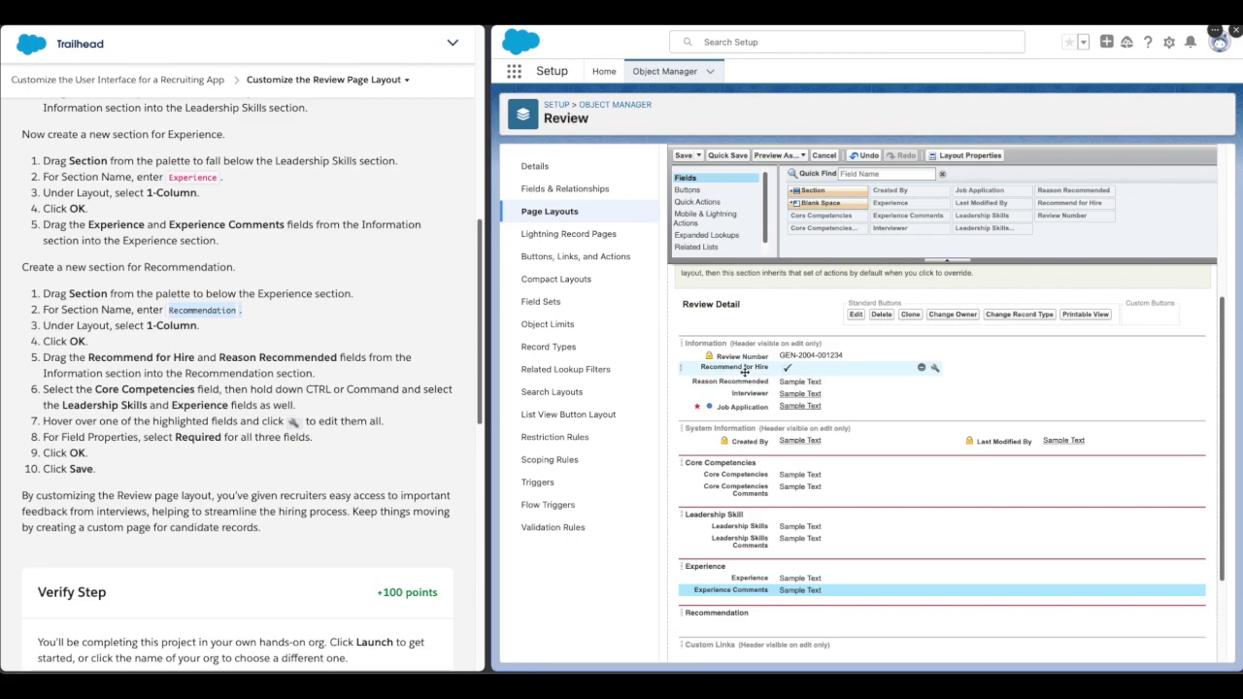
pyautogui.moveTo(745, 370); pyautogui.dragTo(778, 612)
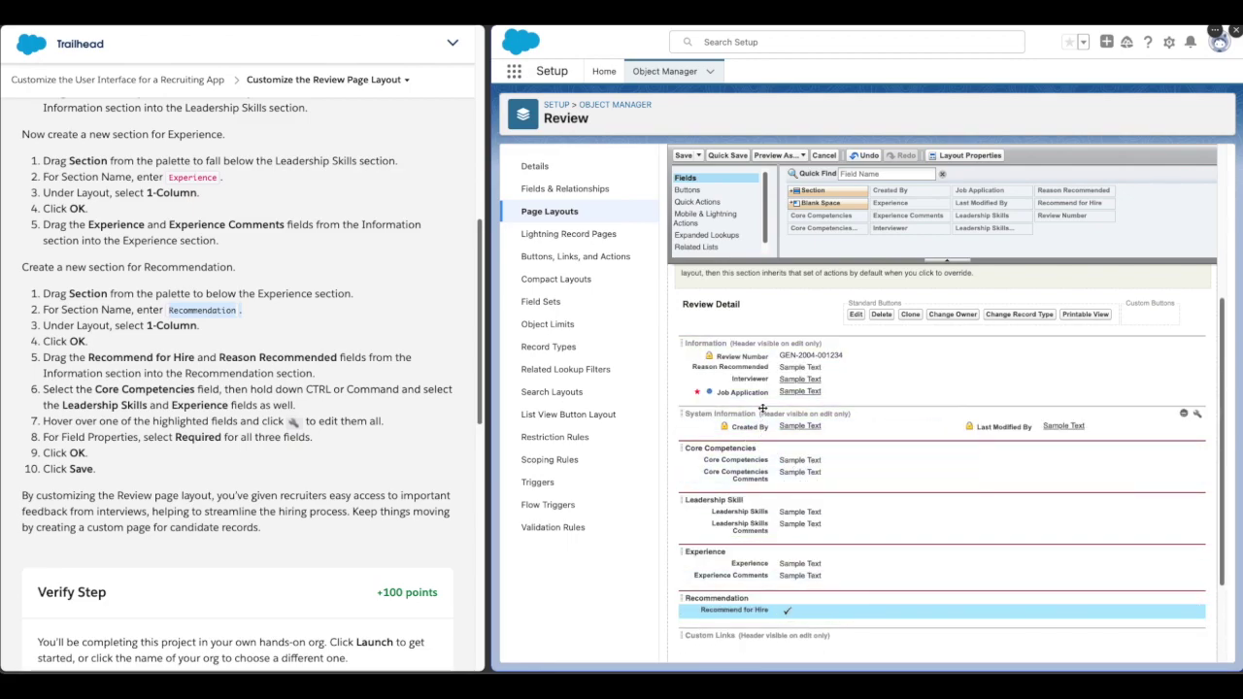
pyautogui.moveTo(777, 367); pyautogui.dragTo(786, 616)
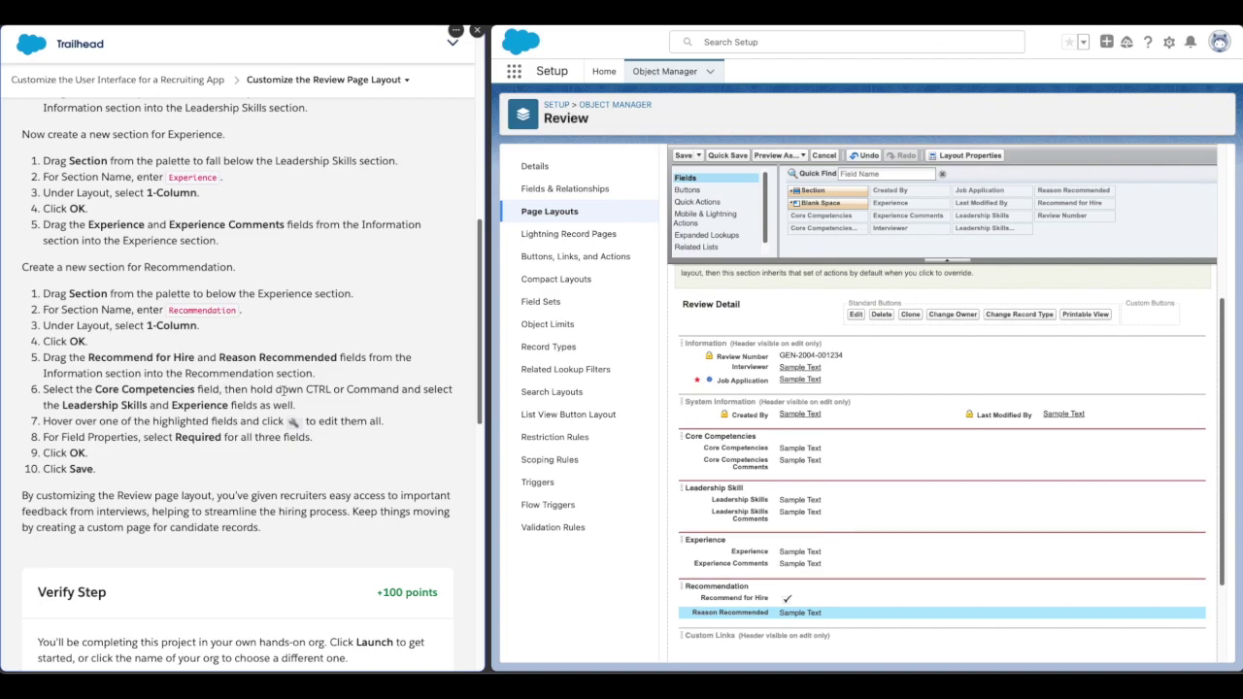
# Make the Core Competencies and Leadership Skills fields Required in their shared field properties
pyautogui.moveTo(43, 389); pyautogui.dragTo(215, 388)
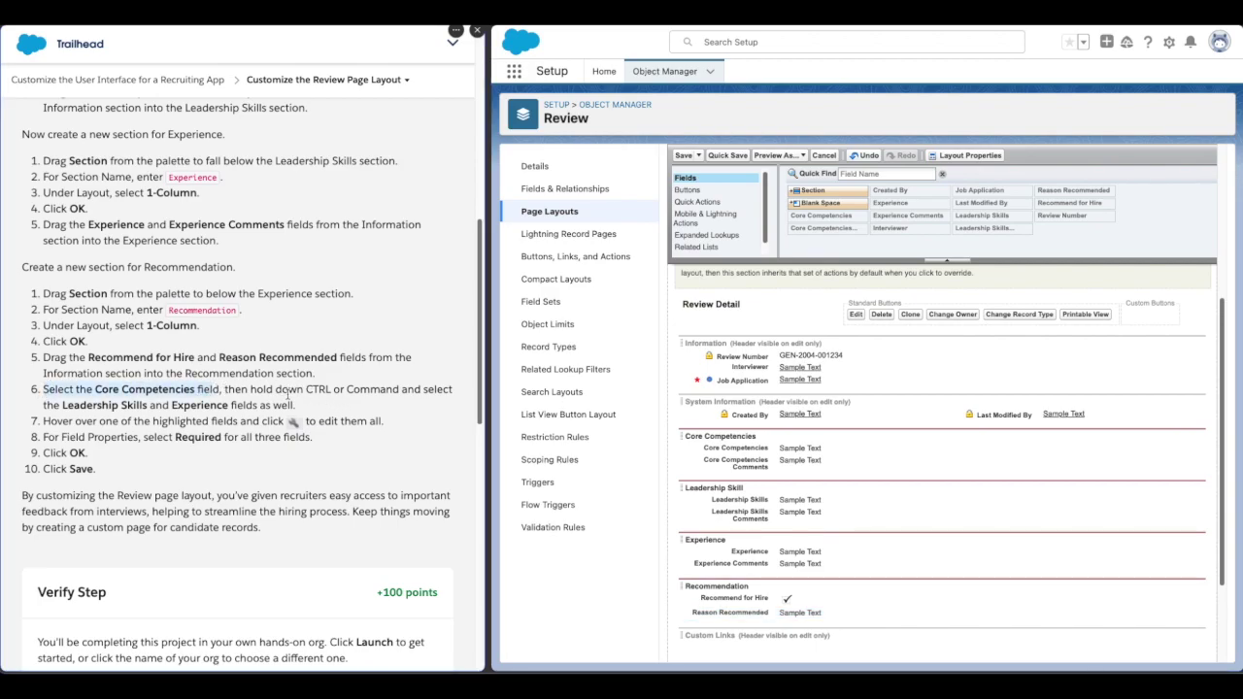
pyautogui.click(458, 397)
pyautogui.click(696, 449)
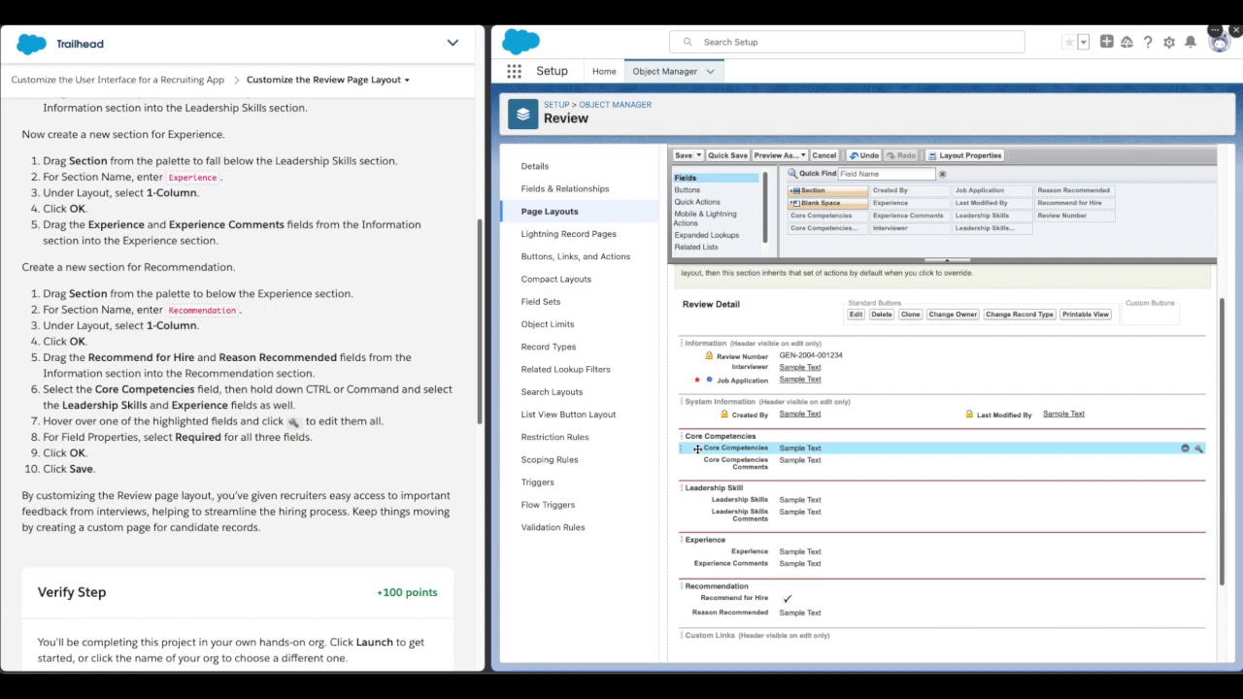
pyautogui.keyDown('ctrl'); pyautogui.click(763, 499); pyautogui.keyUp('ctrl')
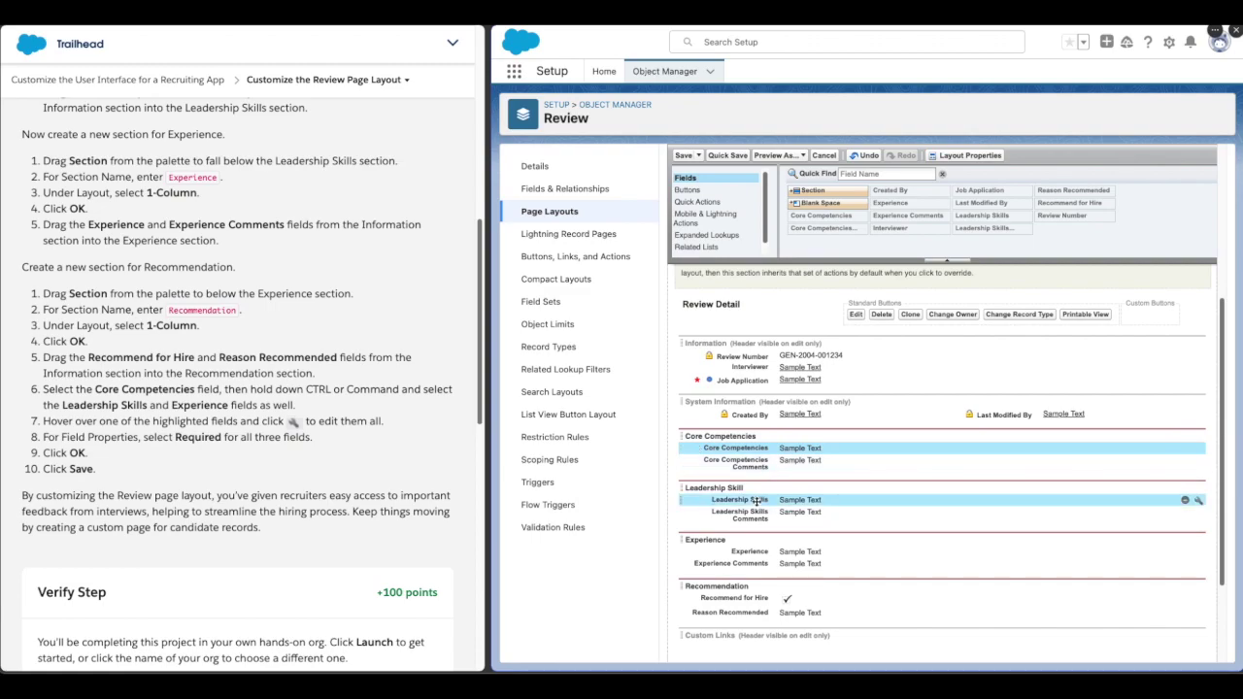
pyautogui.keyDown('ctrl'); pyautogui.click(751, 550); pyautogui.keyUp('ctrl')
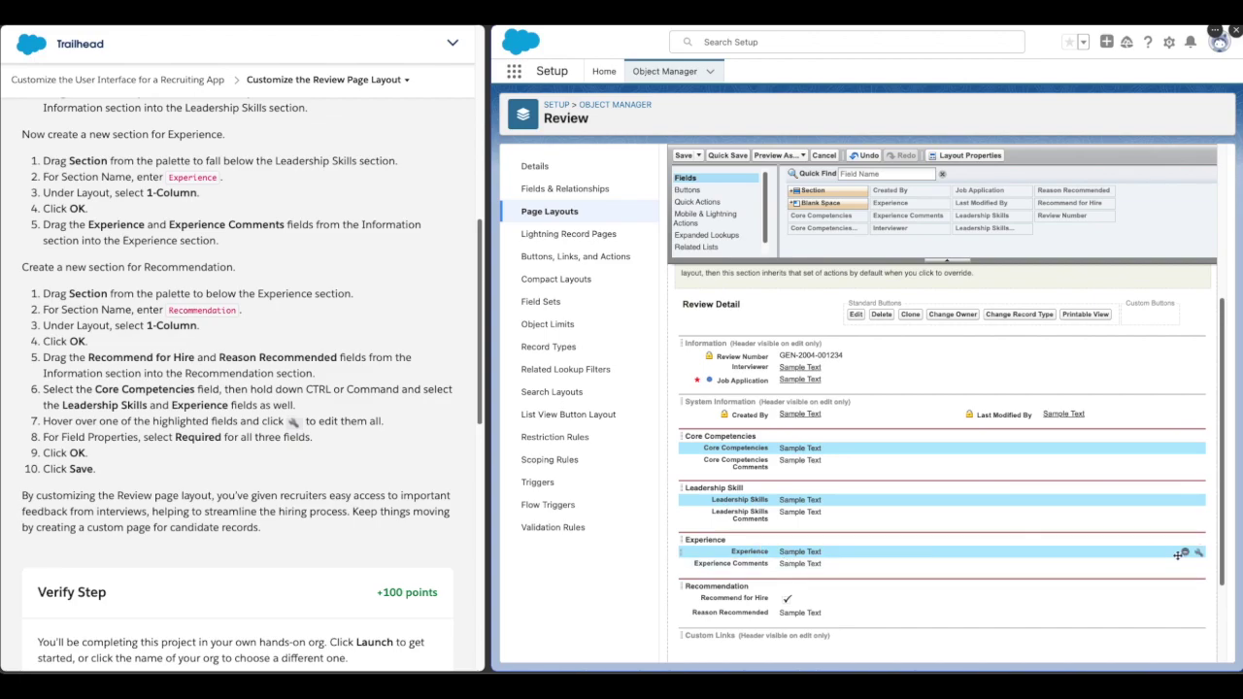
pyautogui.click(1199, 554)
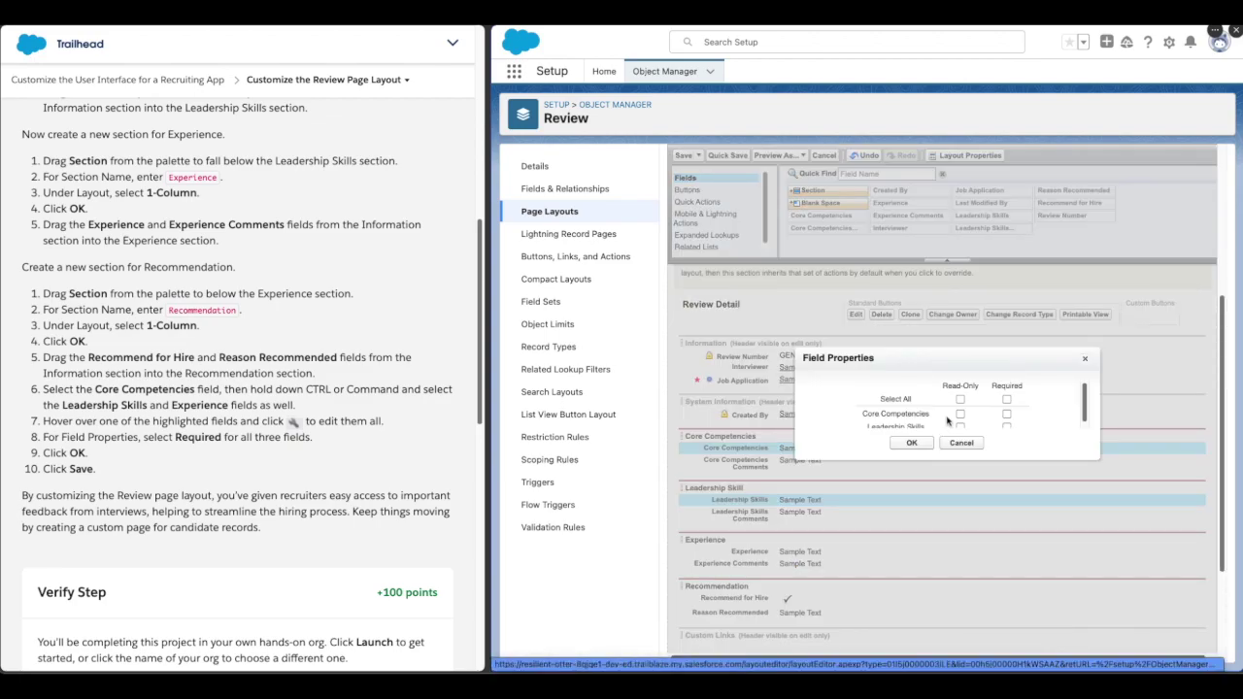
pyautogui.scroll(-3, 947, 419)
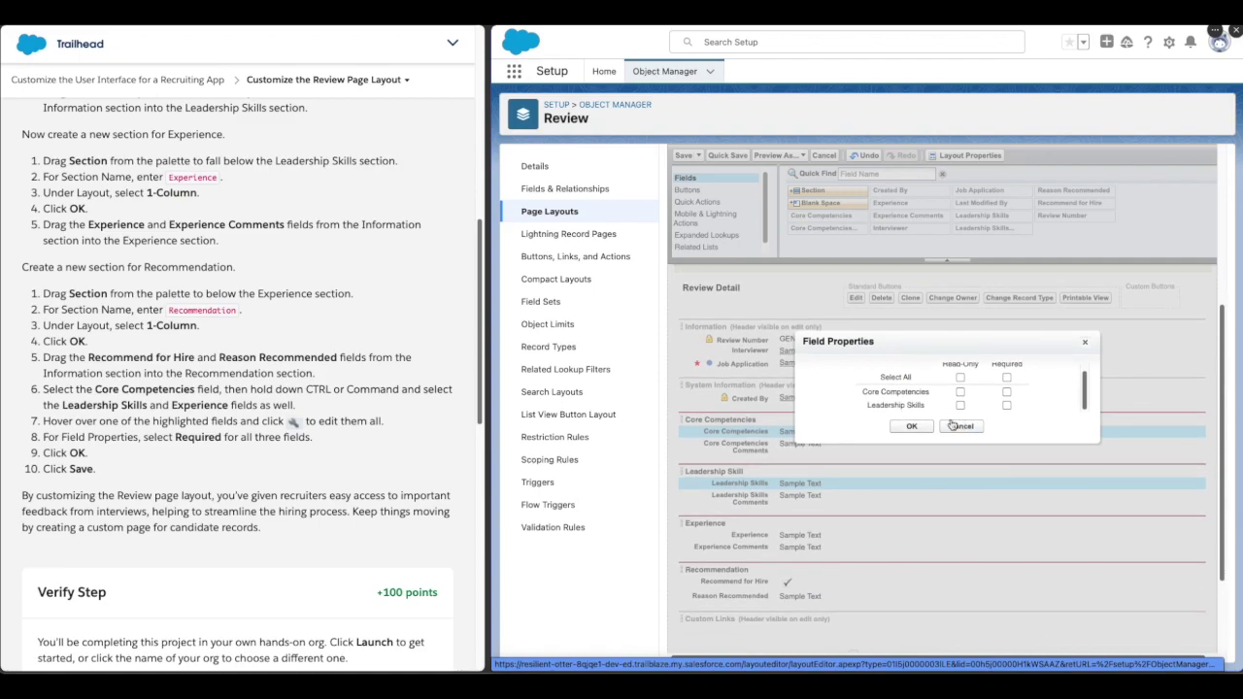
pyautogui.scroll(1, 986, 408)
pyautogui.click(1007, 384)
pyautogui.scroll(-1, 1006, 401)
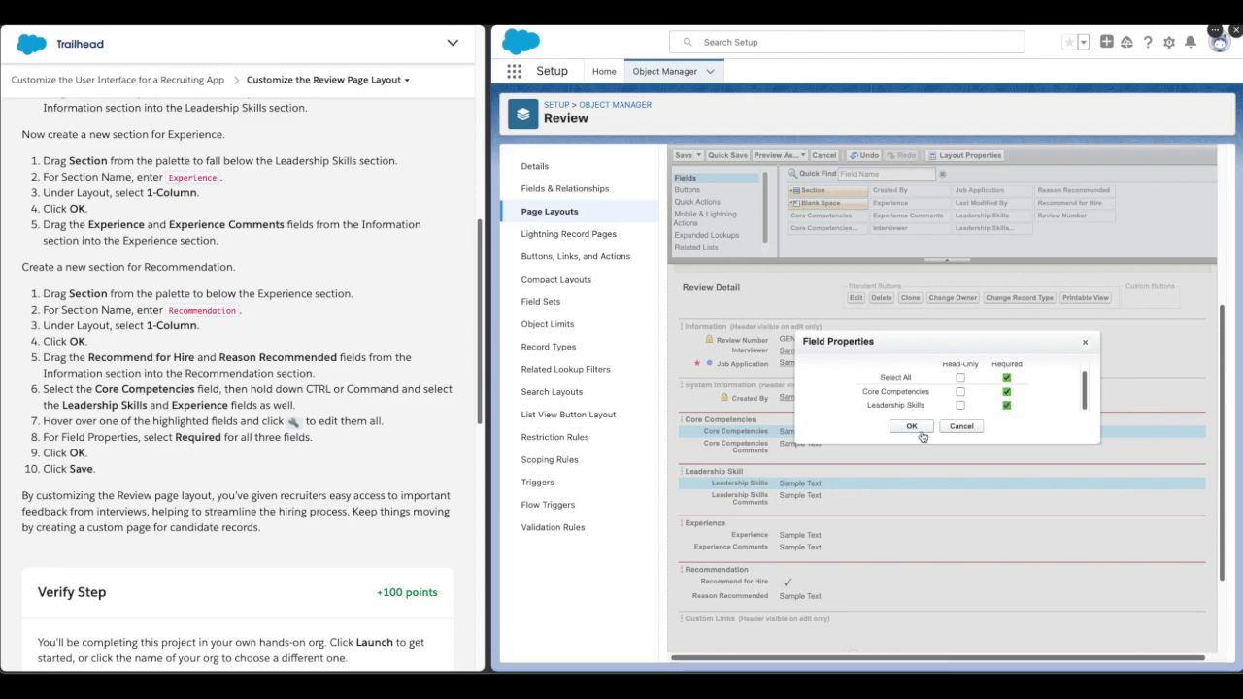
pyautogui.click(921, 433)
# Save the Review layout and run the Trailhead step verification
pyautogui.scroll(-3, 874, 486)
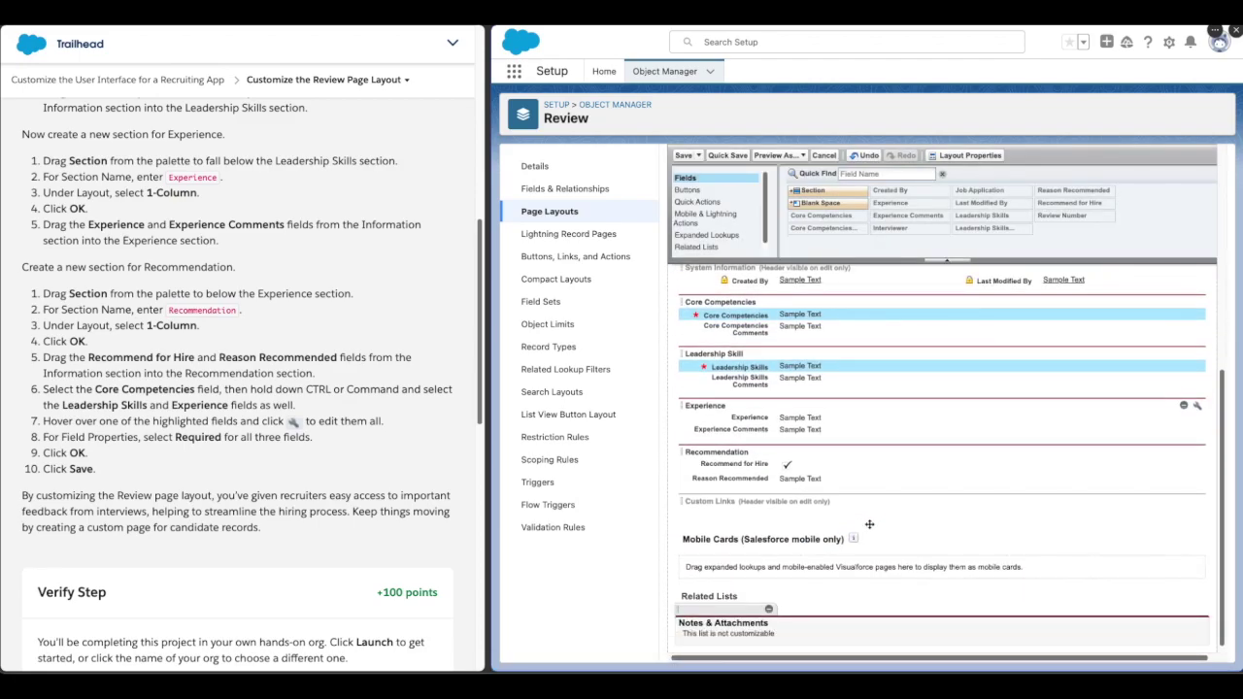
pyautogui.scroll(3, 867, 524)
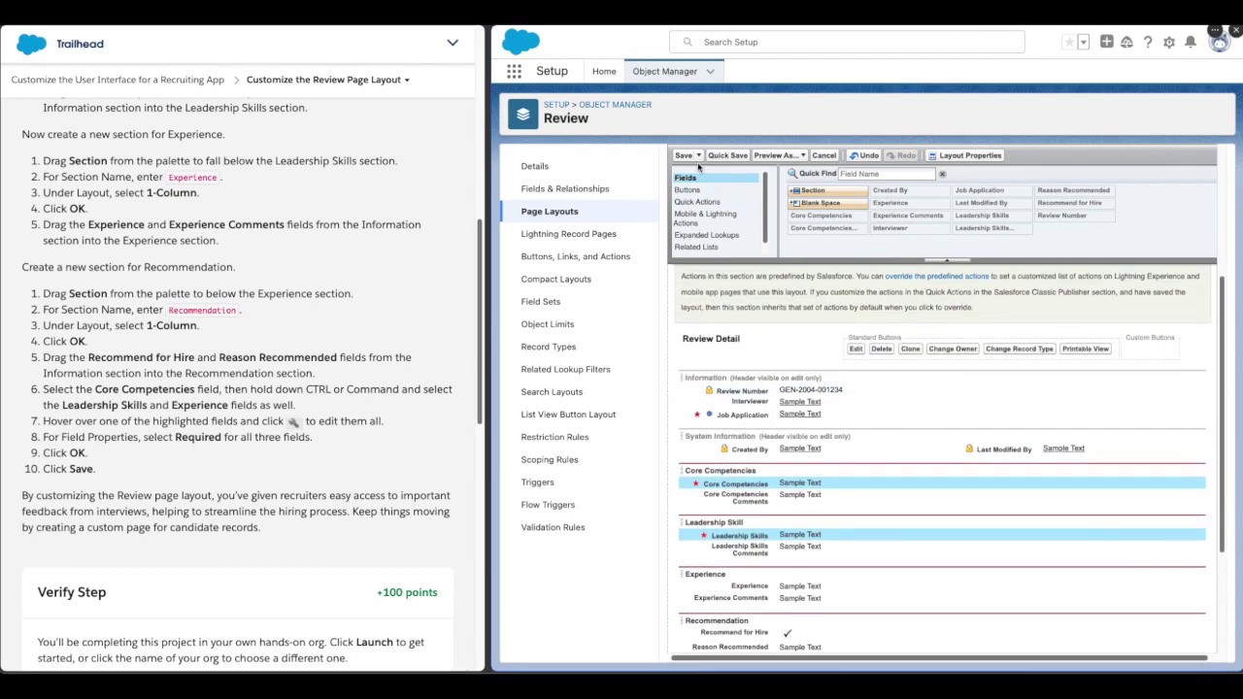
pyautogui.click(684, 156)
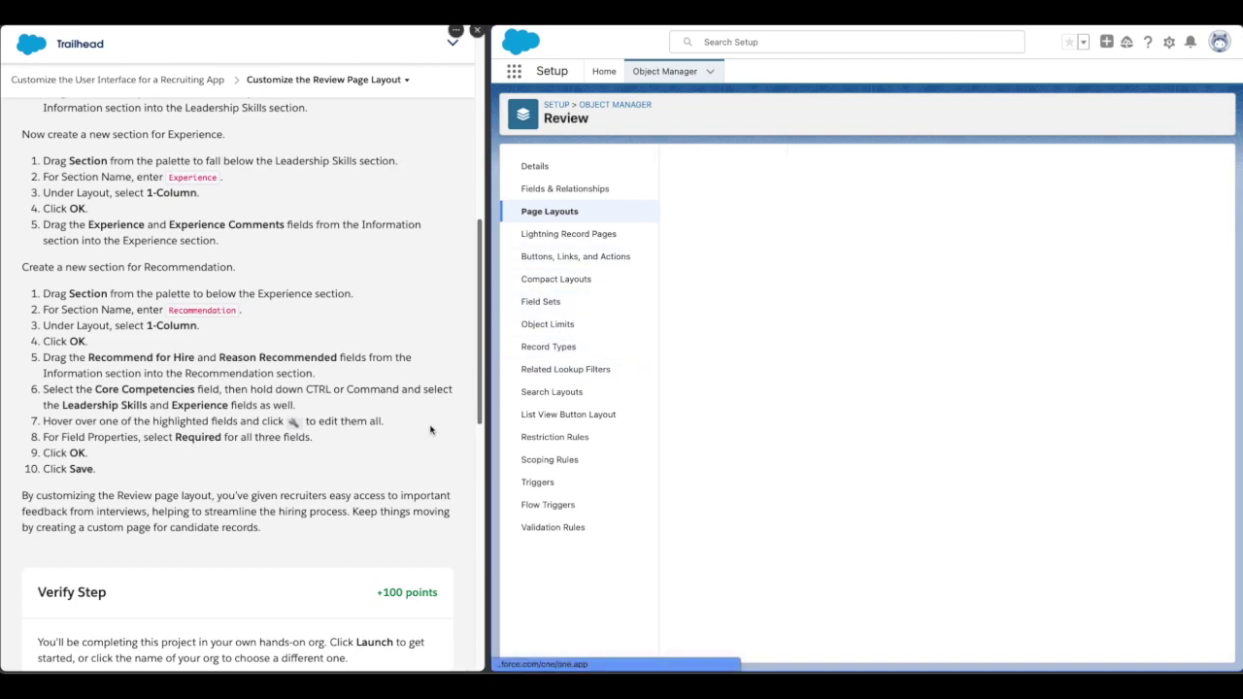
pyautogui.scroll(-2, 419, 450)
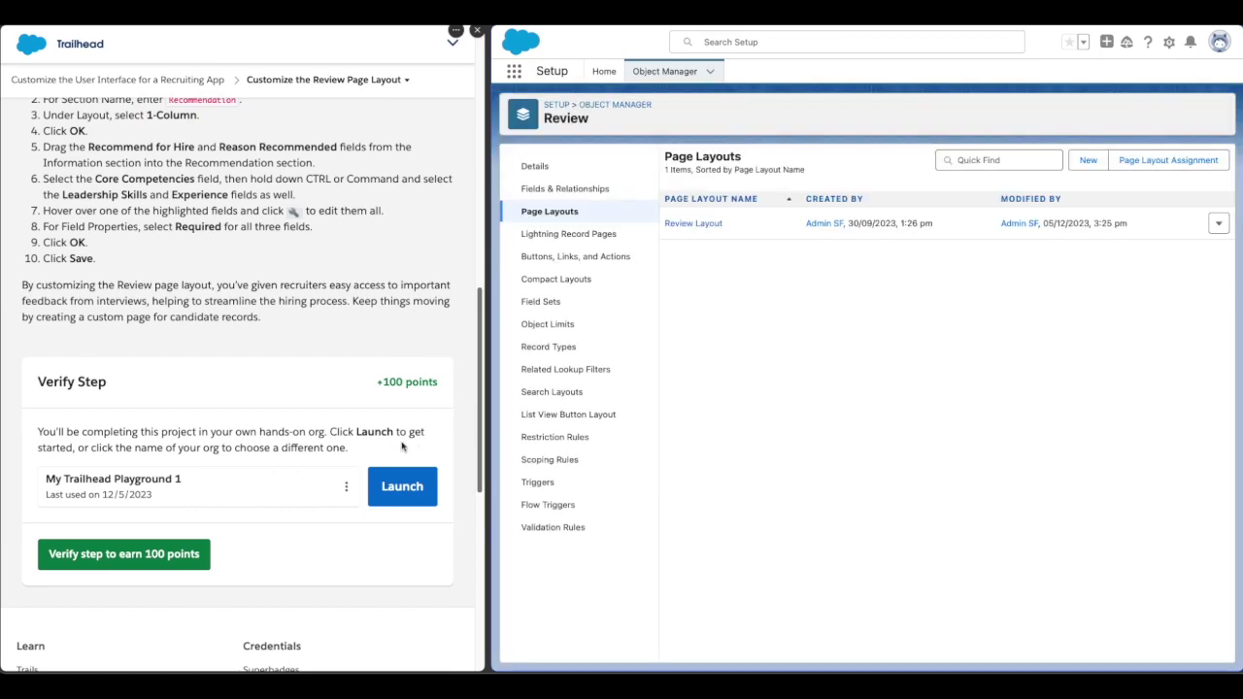
pyautogui.click(161, 561)
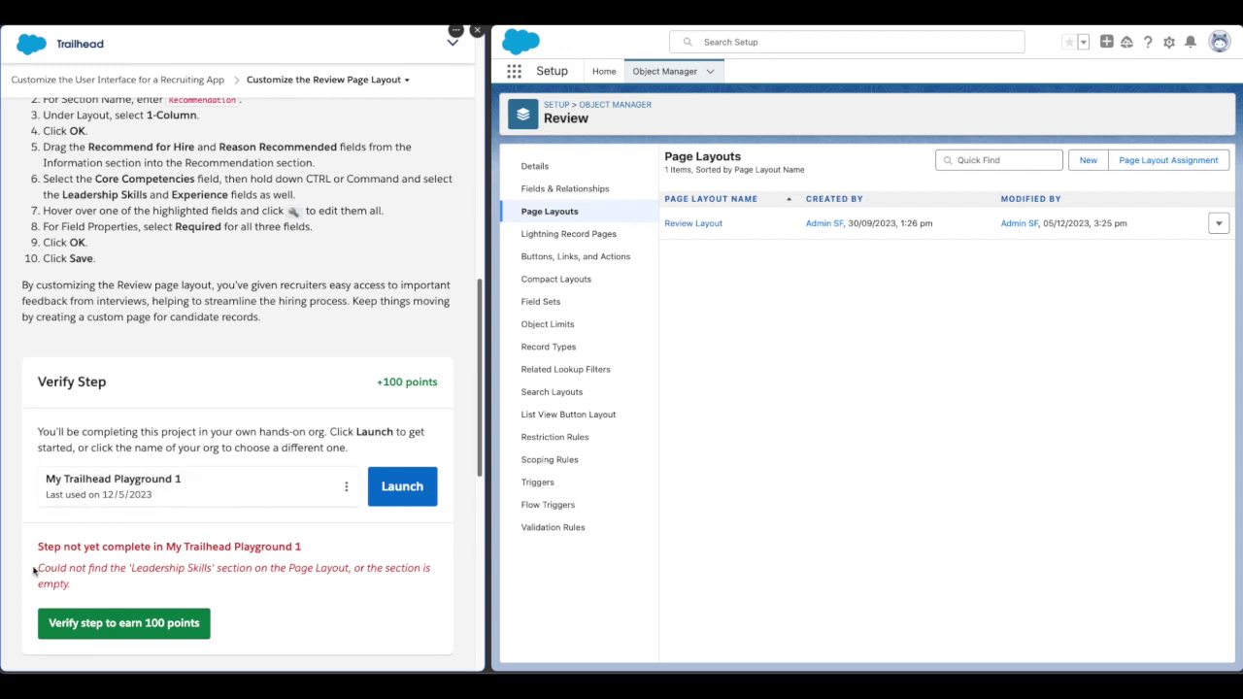
# Reopen the Review Layout for editing and rename the Leadership Skill section as Leadership Skills
pyautogui.moveTo(34, 571); pyautogui.dragTo(127, 588)
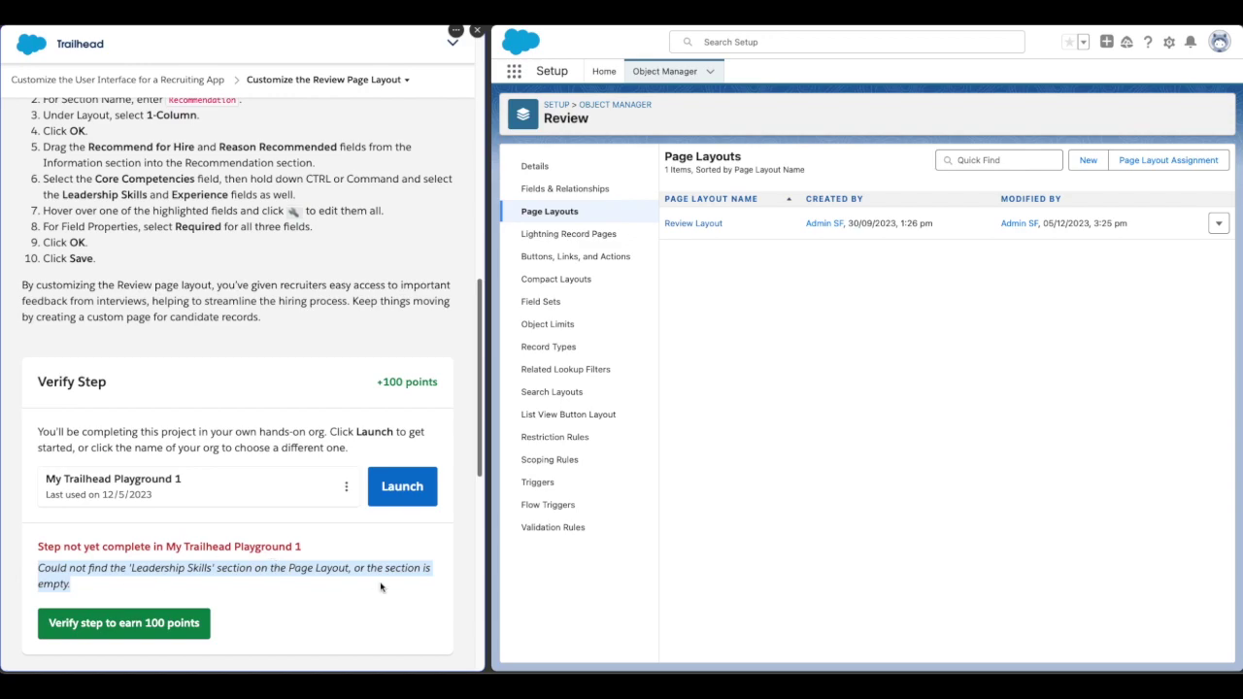
pyautogui.click(1217, 224)
pyautogui.click(1180, 253)
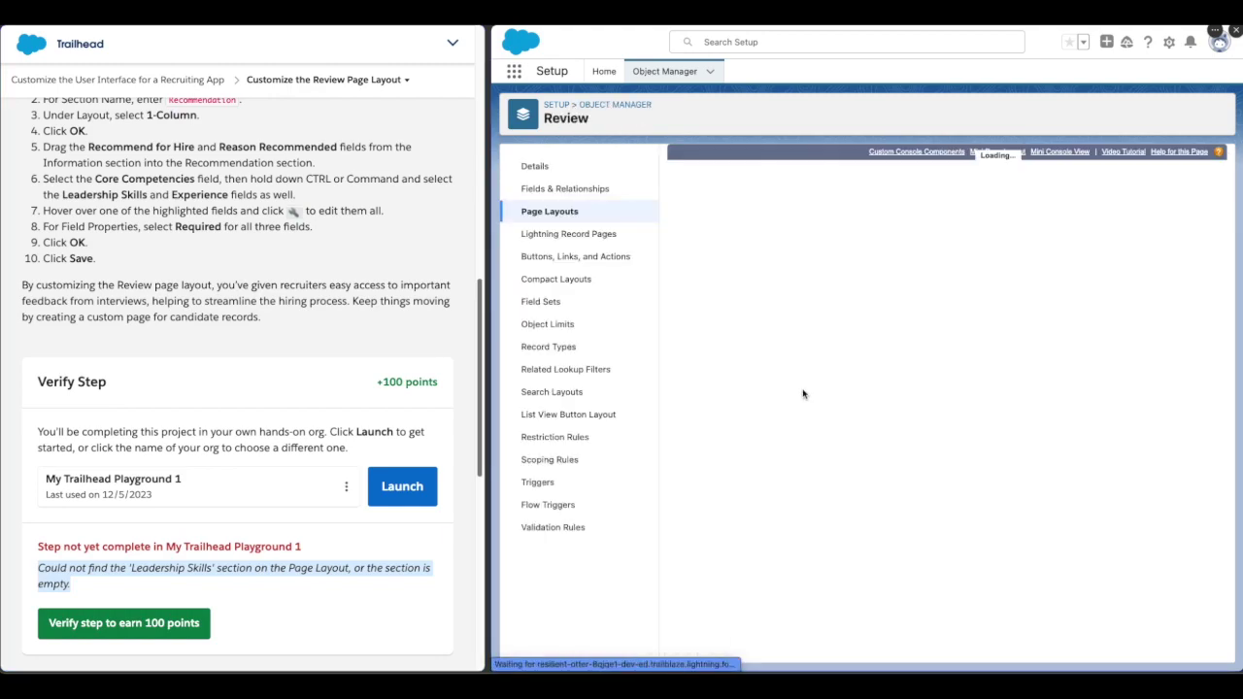
pyautogui.scroll(-5, 902, 466)
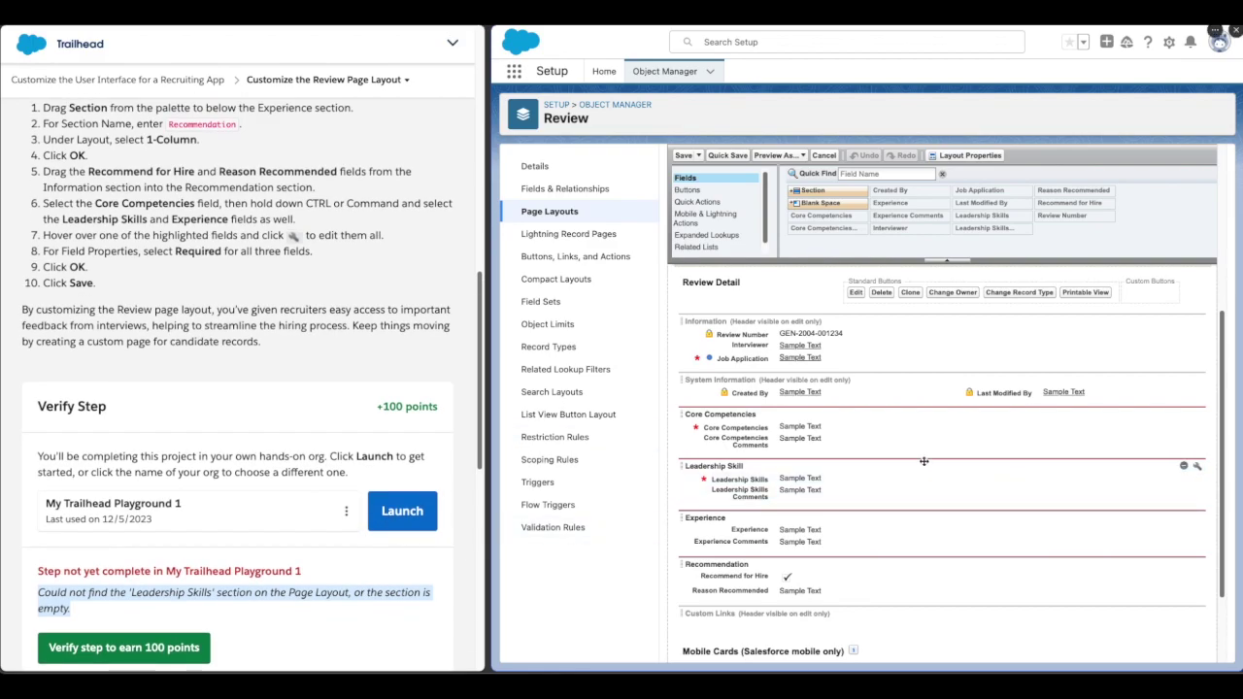
pyautogui.click(1197, 466)
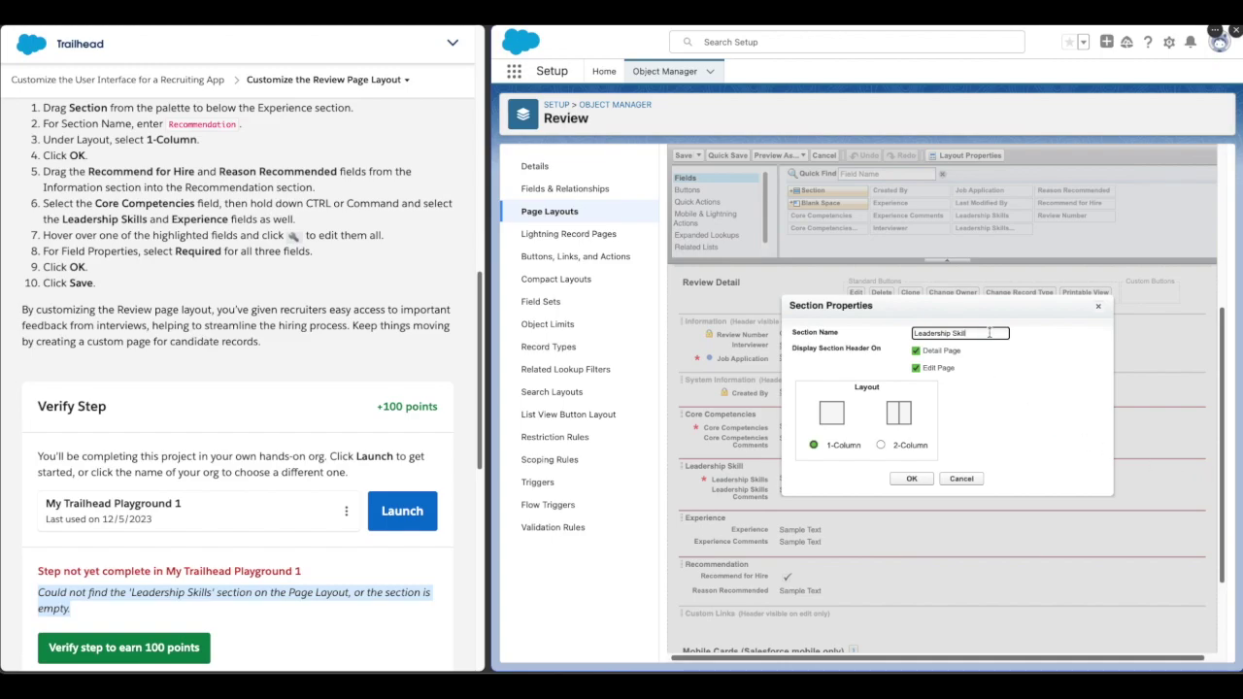
pyautogui.write('s')
pyautogui.click(913, 479)
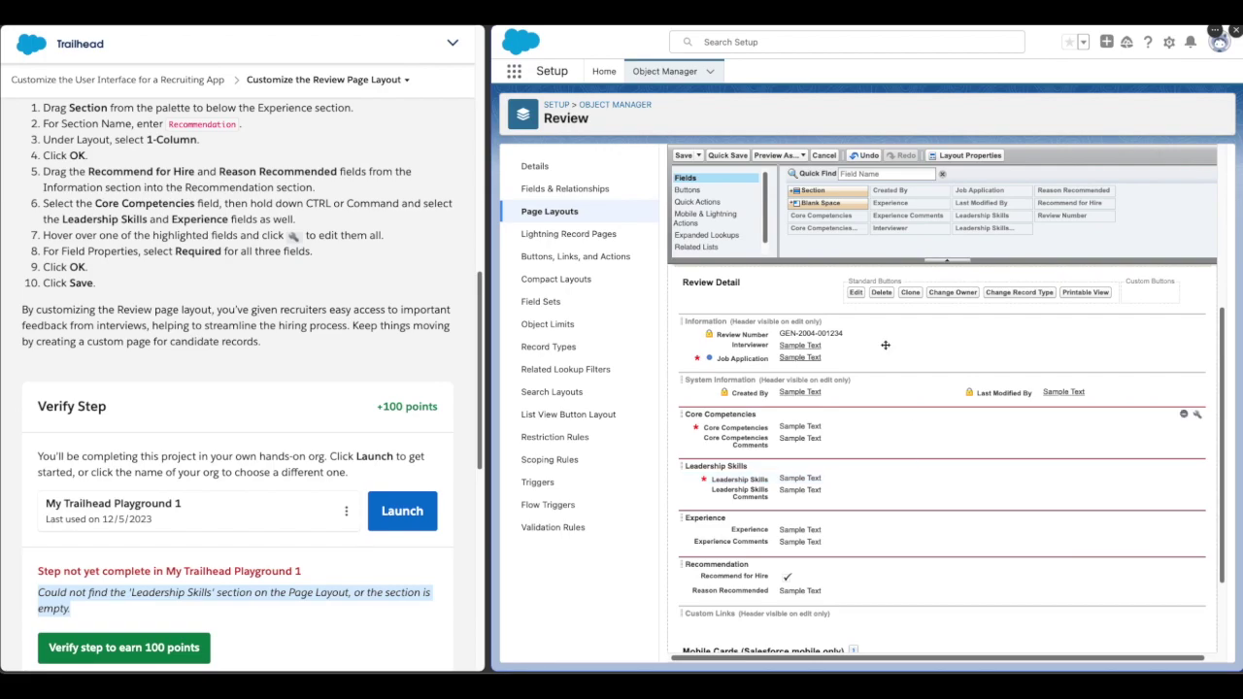
# Save the corrected Review layout and rerun the Trailhead step verification
pyautogui.click(683, 156)
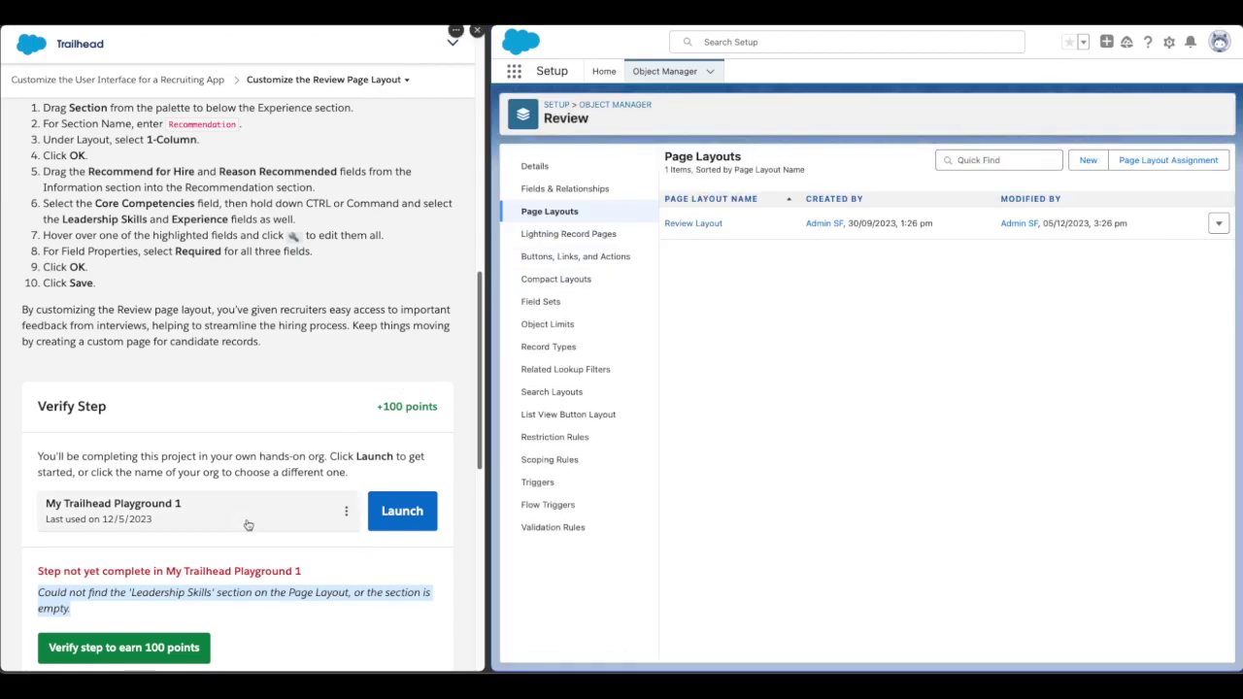
pyautogui.click(123, 648)
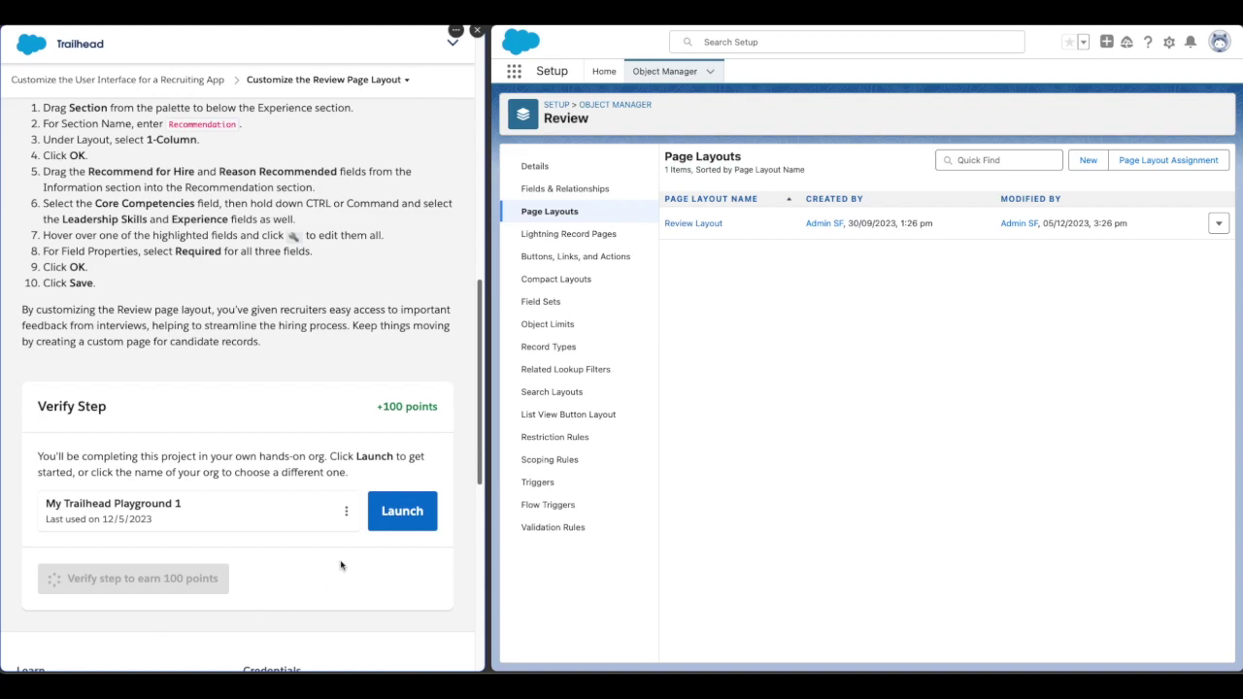